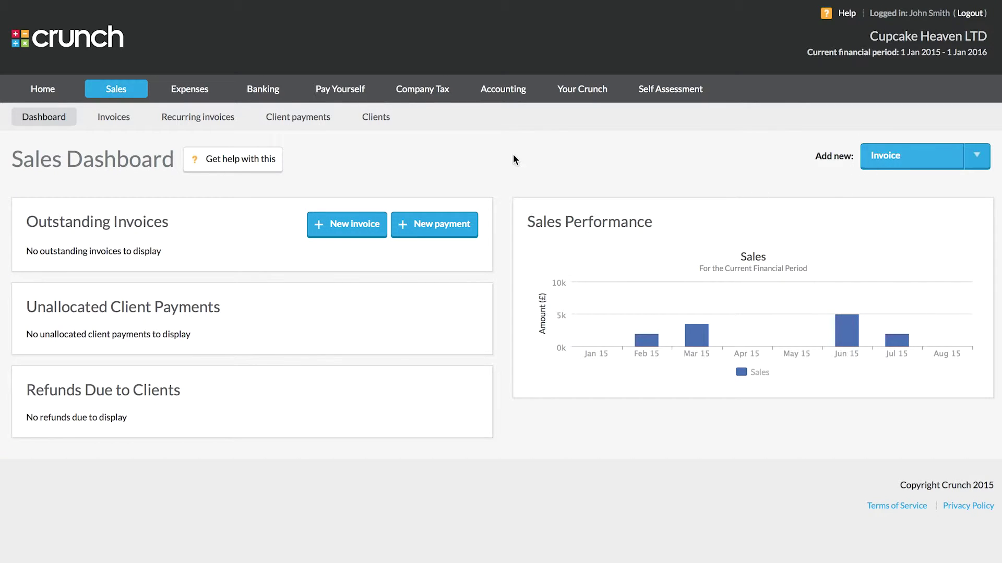
# Start a new sales invoice from the list of invoices.
pyautogui.click(128, 126)
pyautogui.scroll(-2, 219, 270)
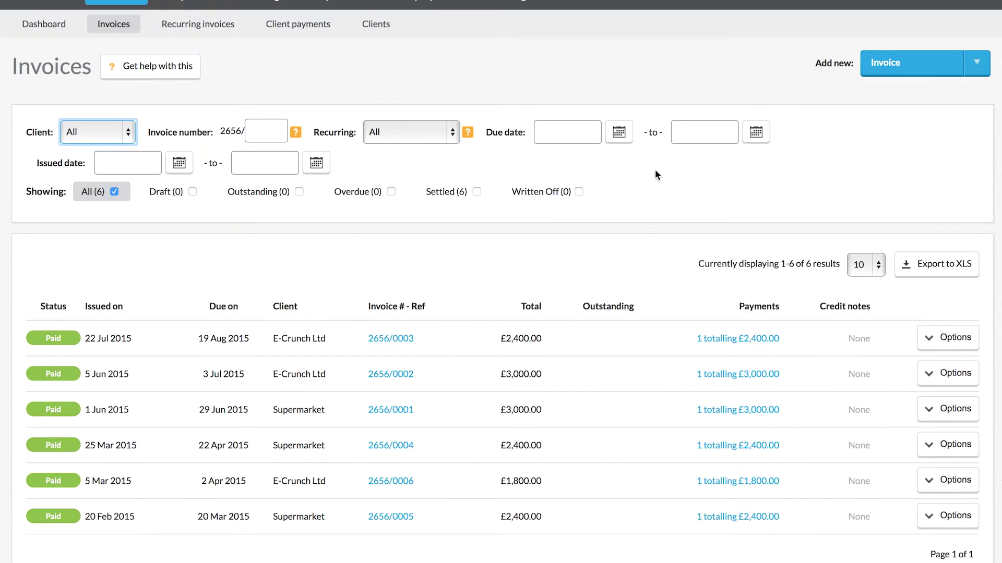
pyautogui.click(882, 69)
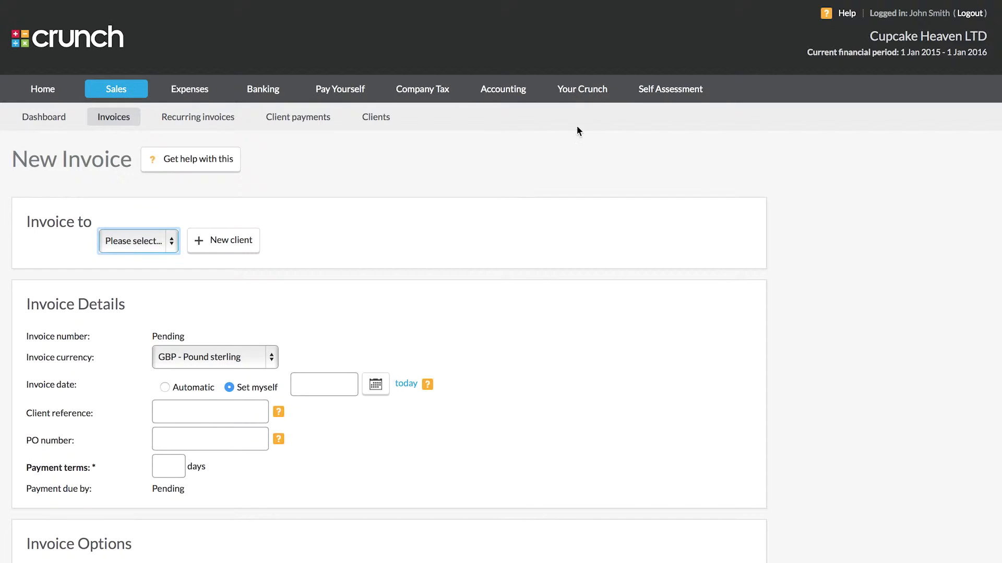
pyautogui.scroll(-2, 532, 186)
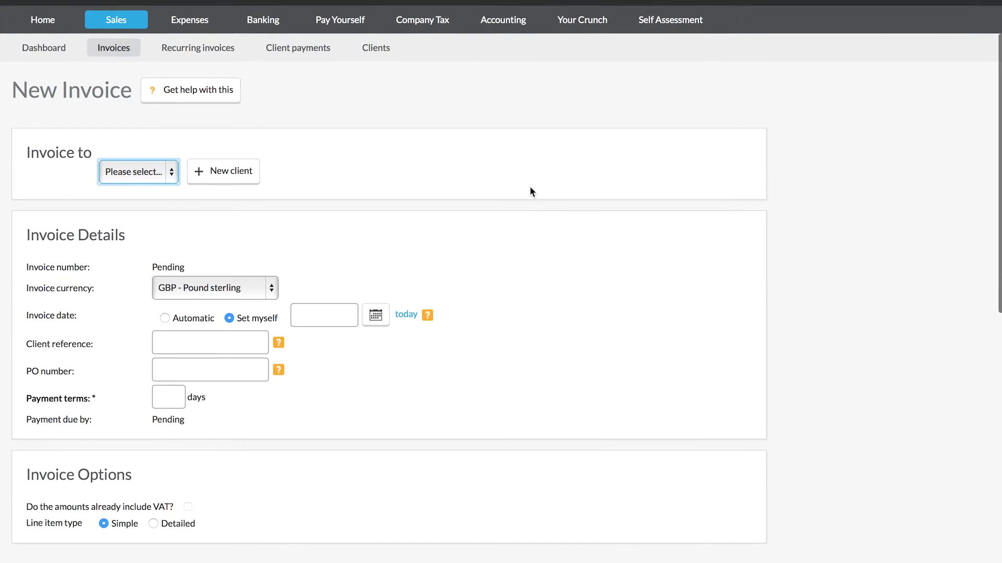
# Address the new invoice to the client E-Crunch Ltd.
pyautogui.click(171, 174)
pyautogui.click(180, 164)
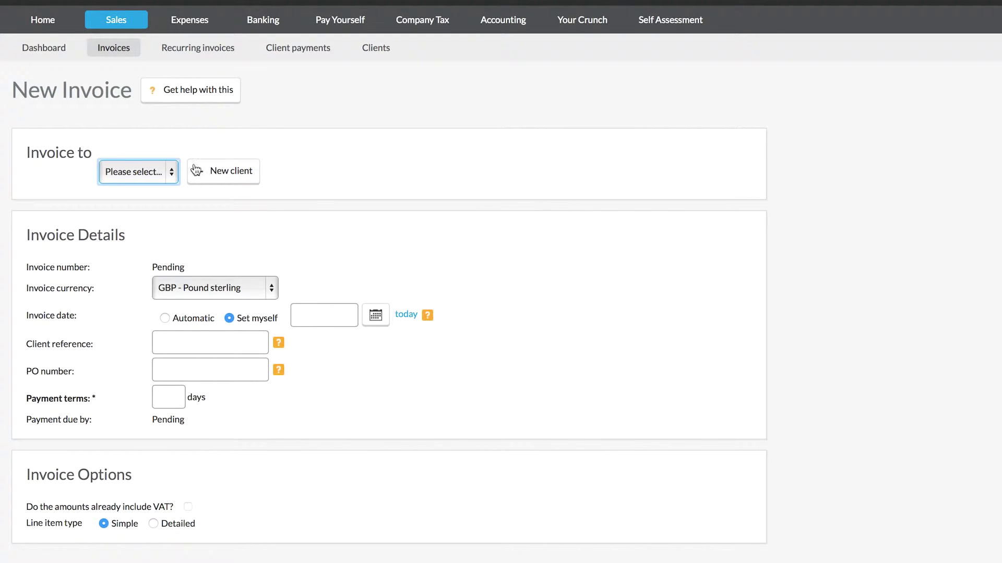
pyautogui.click(165, 167)
pyautogui.click(156, 192)
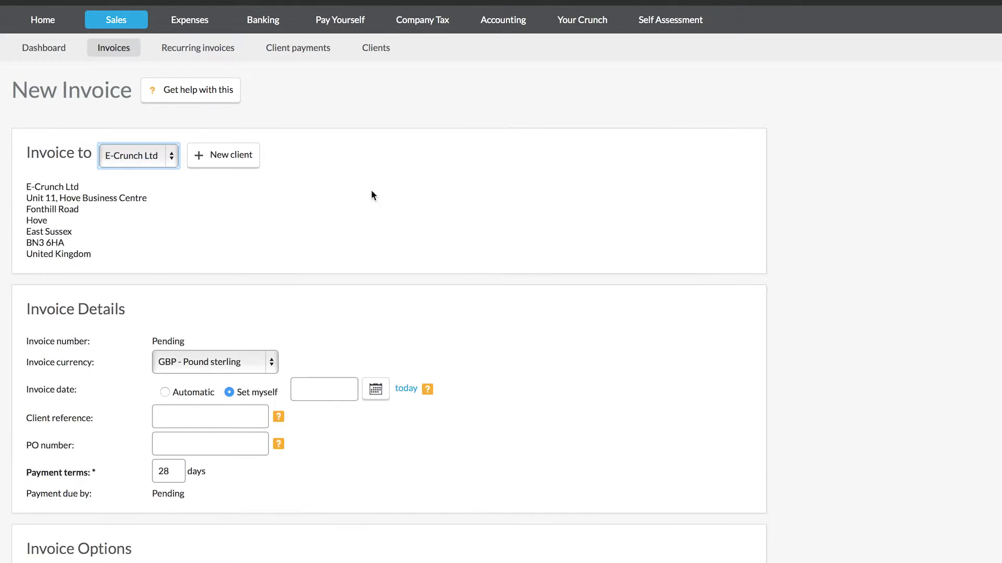
pyautogui.click(370, 195)
# Set the invoice date to today, 03/08/2015.
pyautogui.scroll(-1, 370, 194)
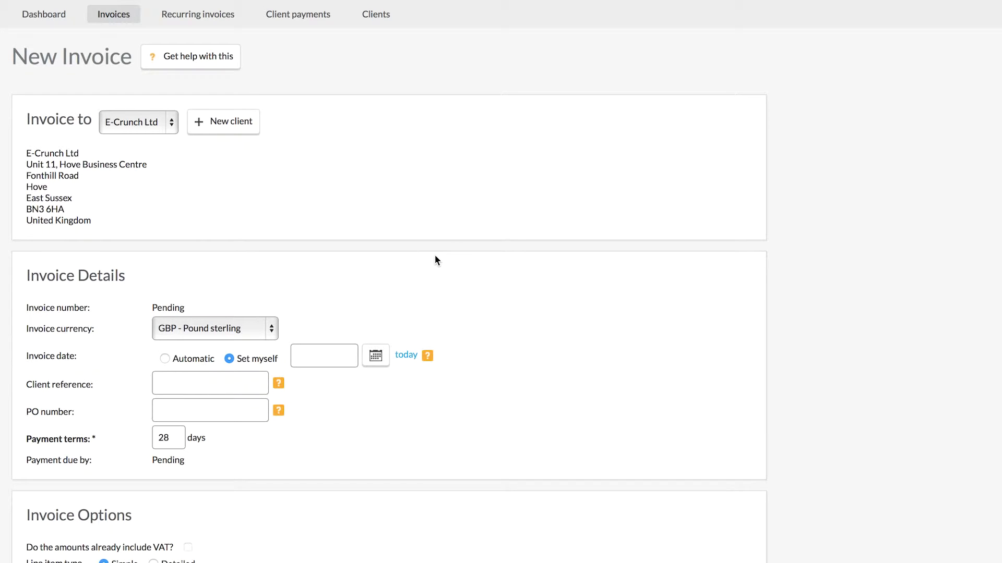
pyautogui.scroll(-3, 436, 261)
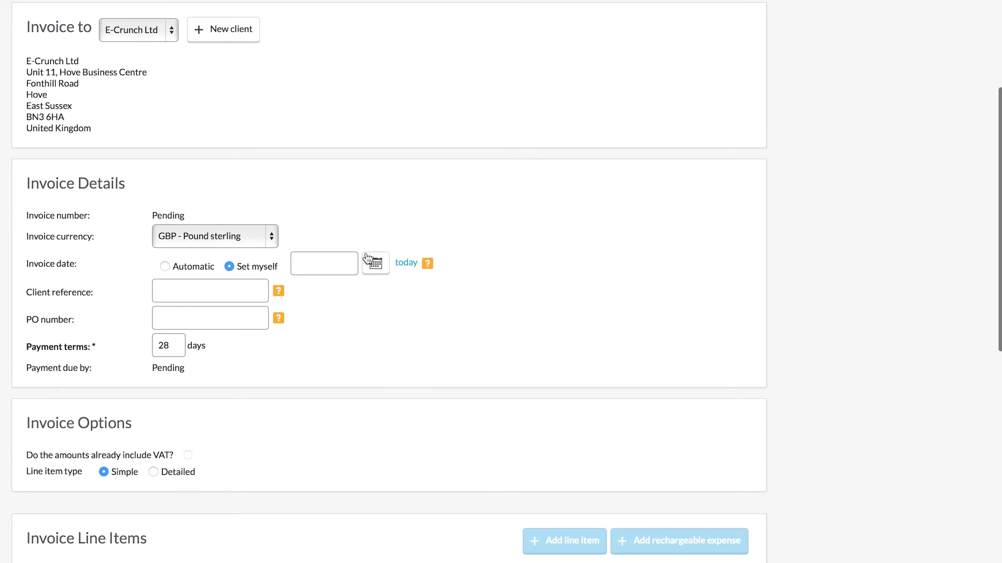
pyautogui.click(405, 262)
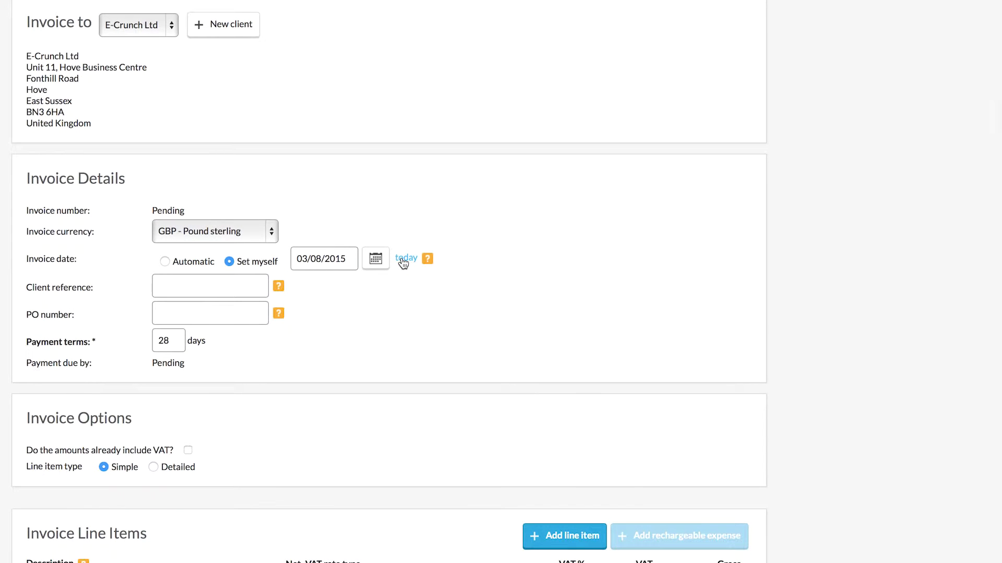
# Add and save an invoice line item described as "2 Weeks Work" with a net amount of 2000 at the Standard VAT rate.
pyautogui.moveTo(278, 285)
pyautogui.scroll(-3, 339, 307)
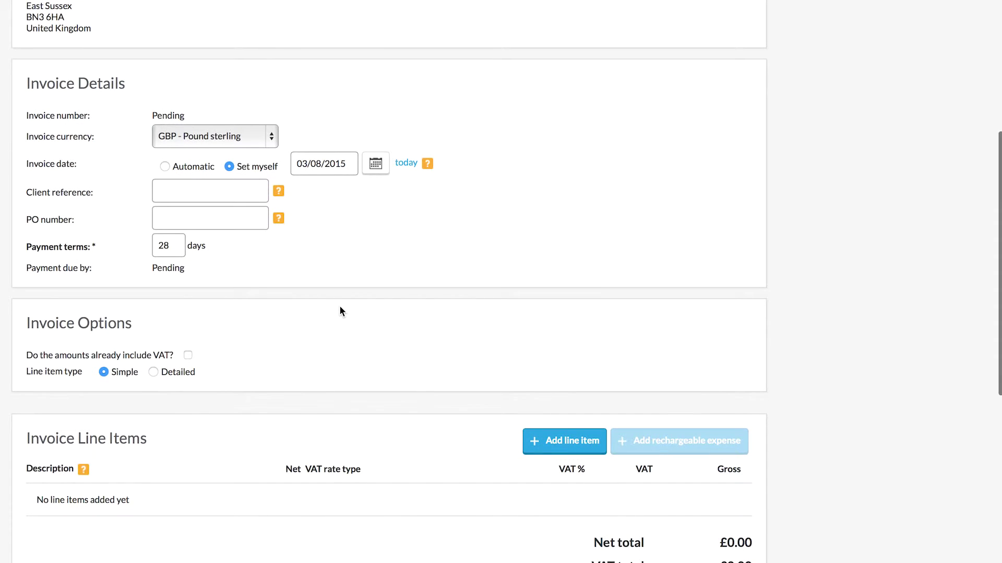
pyautogui.scroll(-2, 351, 308)
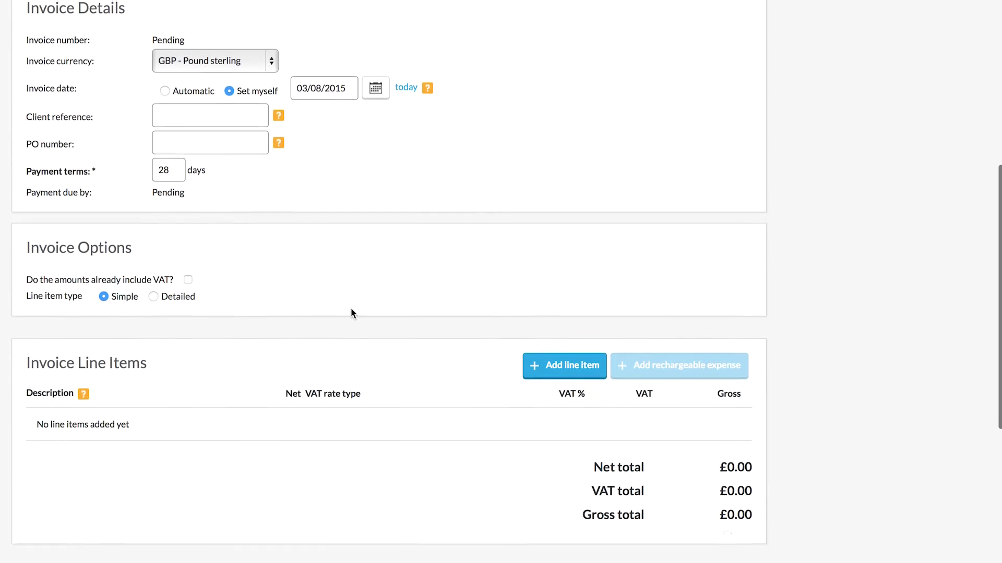
pyautogui.click(532, 358)
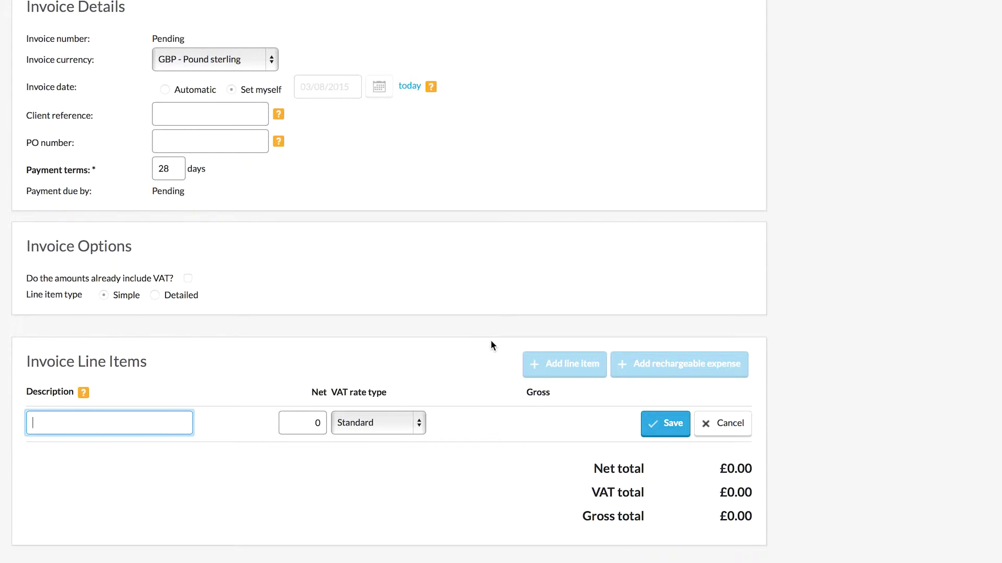
pyautogui.write('2 Weeks Work')
pyautogui.press('Tab')
pyautogui.click(328, 423)
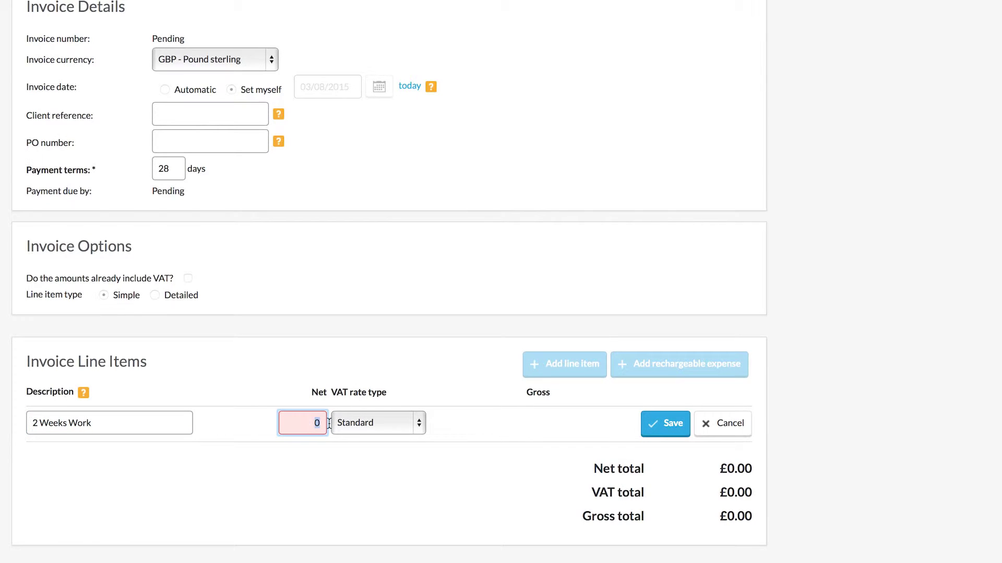
pyautogui.write('2000')
pyautogui.click(663, 424)
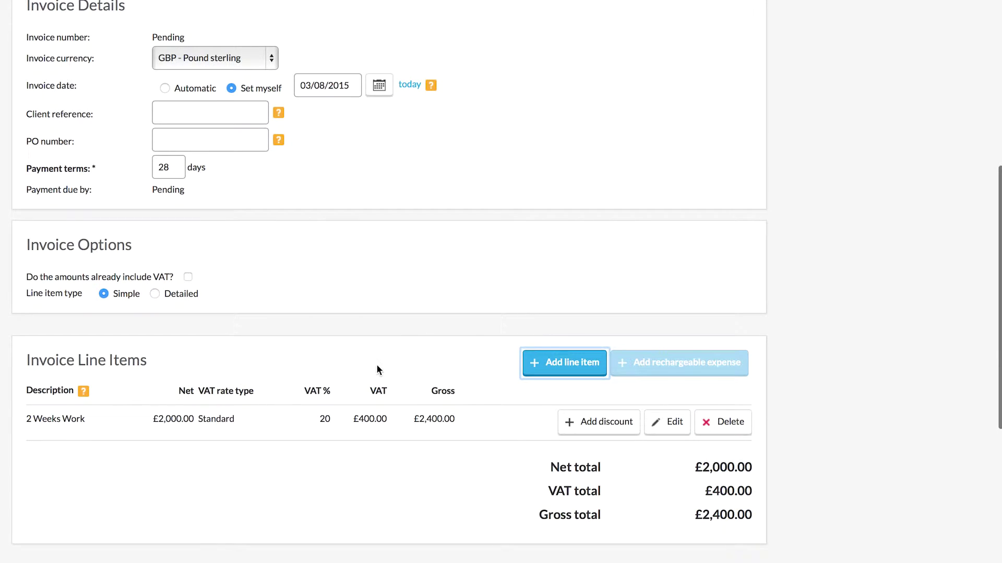
pyautogui.click(588, 426)
pyautogui.click(182, 450)
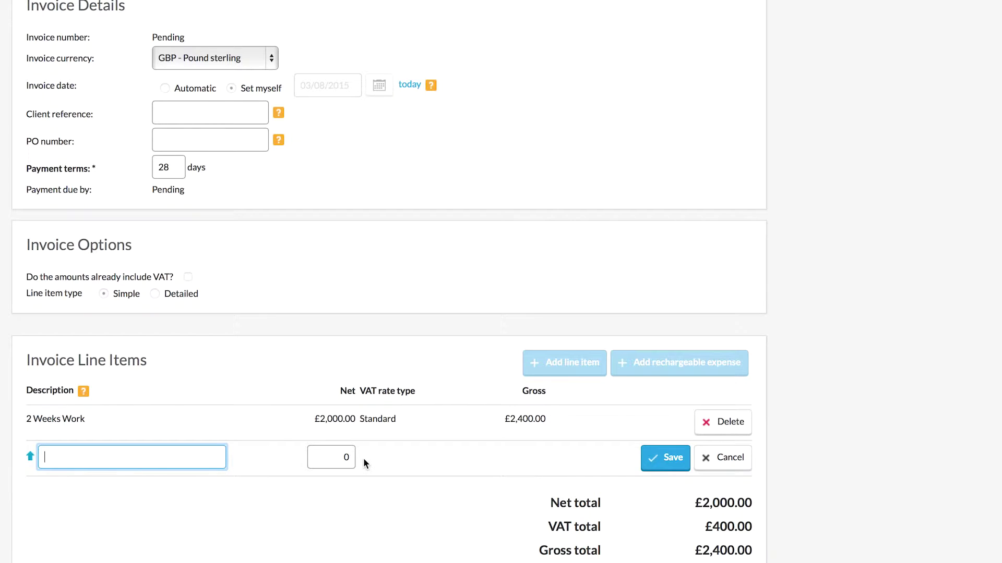
pyautogui.click(717, 460)
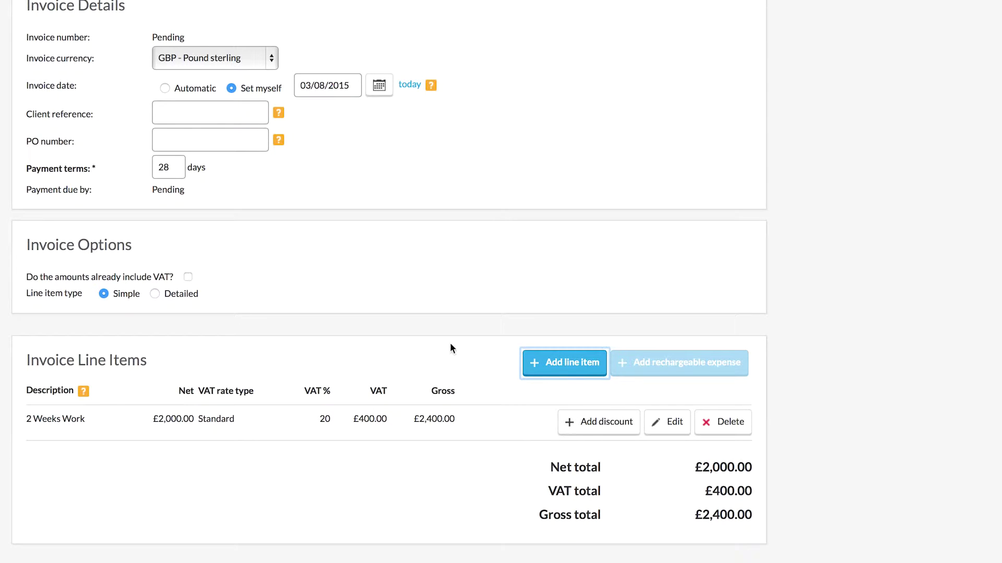
pyautogui.scroll(-7, 417, 362)
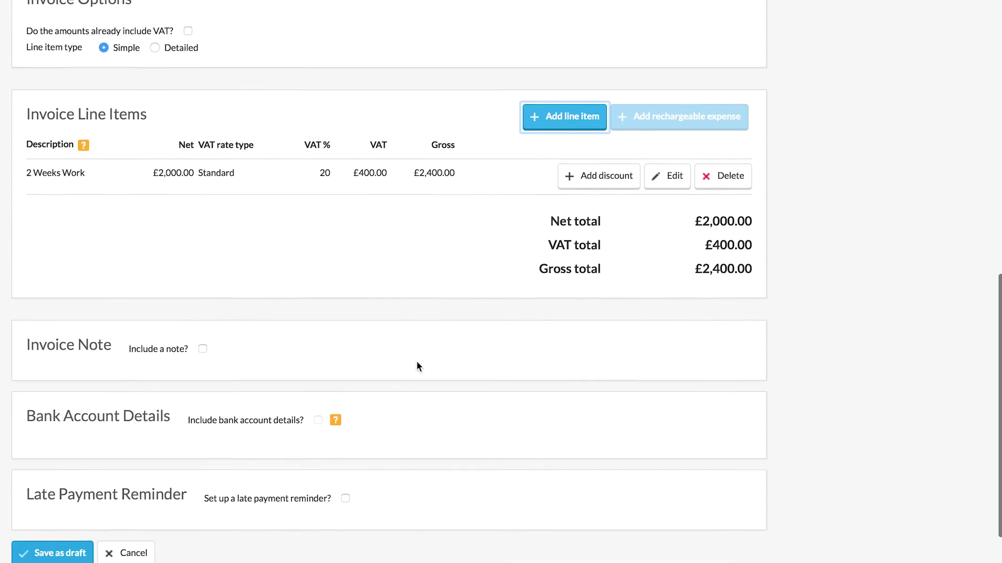
pyautogui.scroll(1, 416, 361)
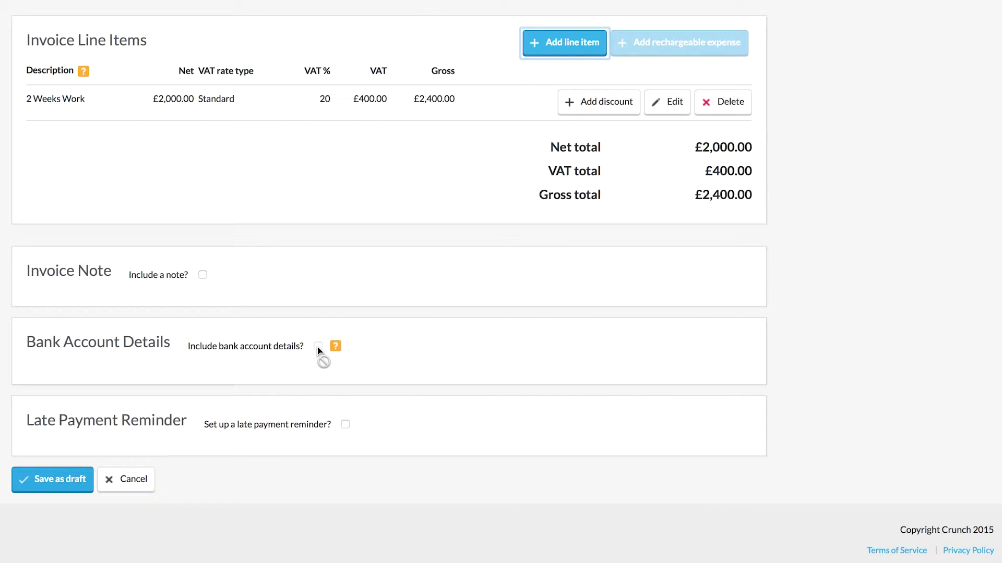
pyautogui.click(346, 425)
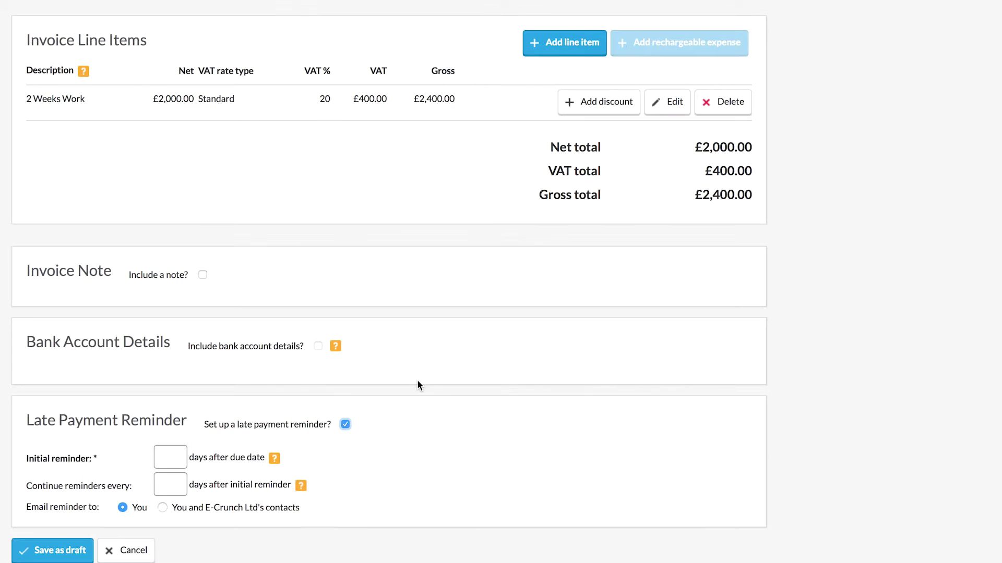
pyautogui.scroll(-5, 417, 385)
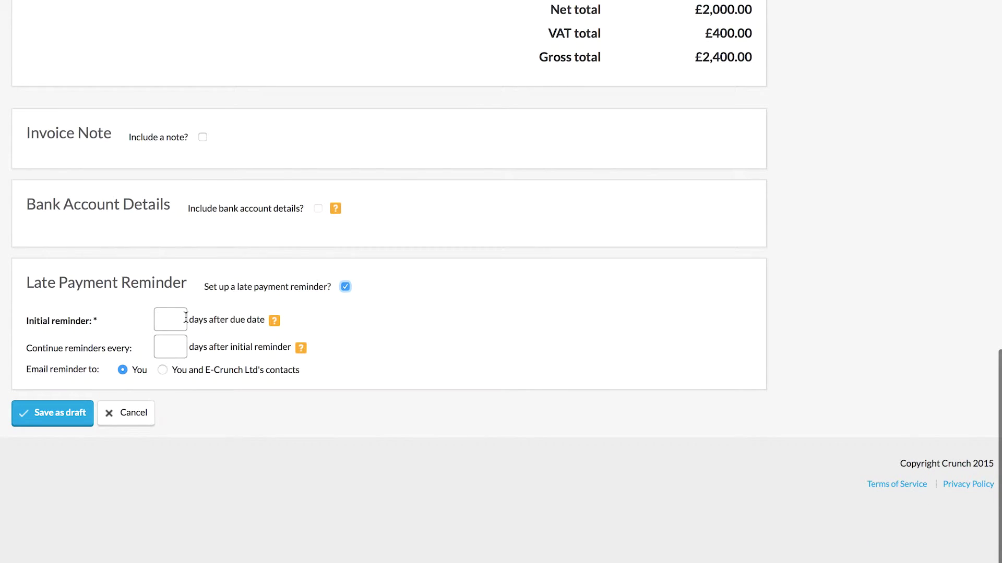
pyautogui.click(347, 287)
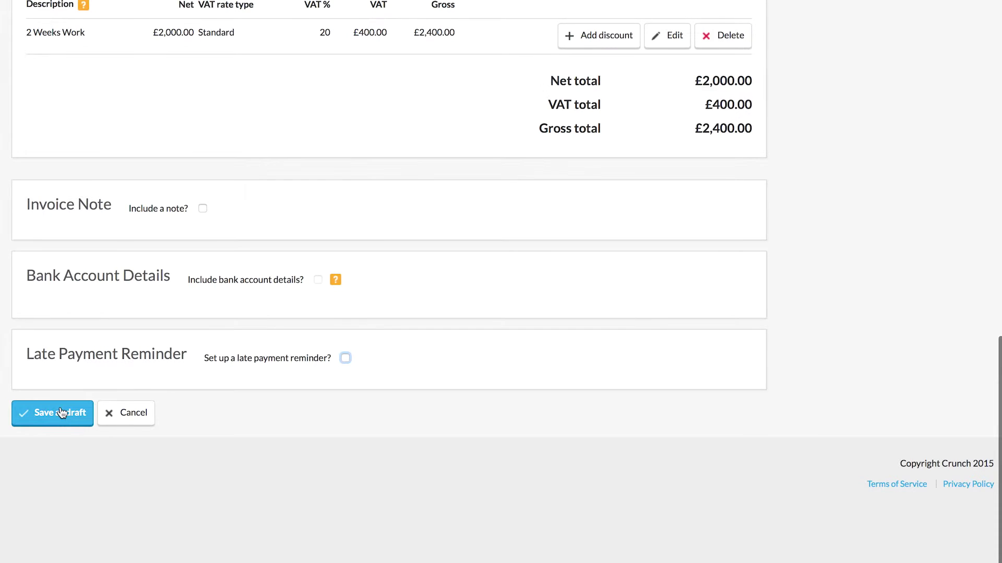
# Save the invoice as a draft and open that draft for issuing.
pyautogui.click(61, 413)
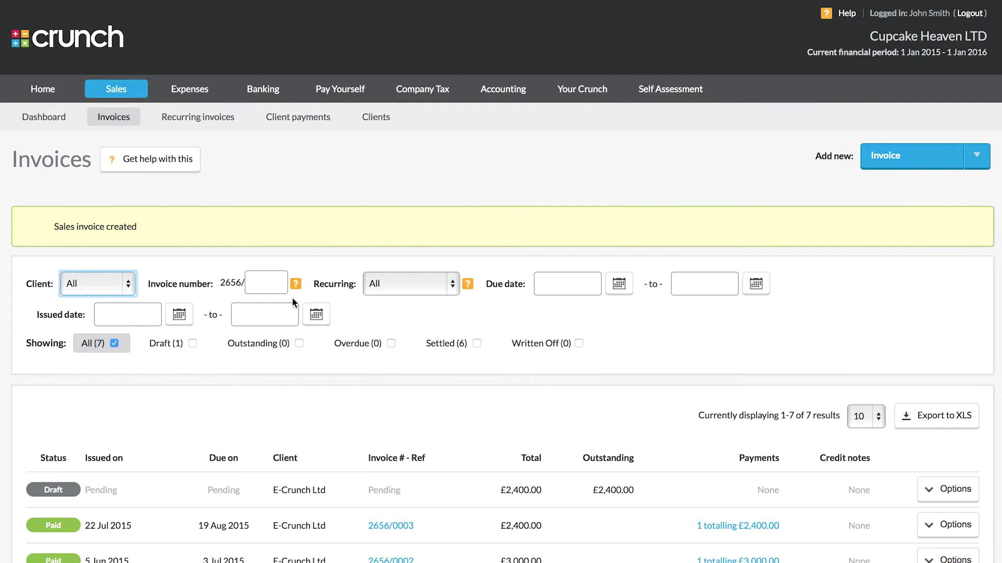
pyautogui.scroll(-3, 266, 330)
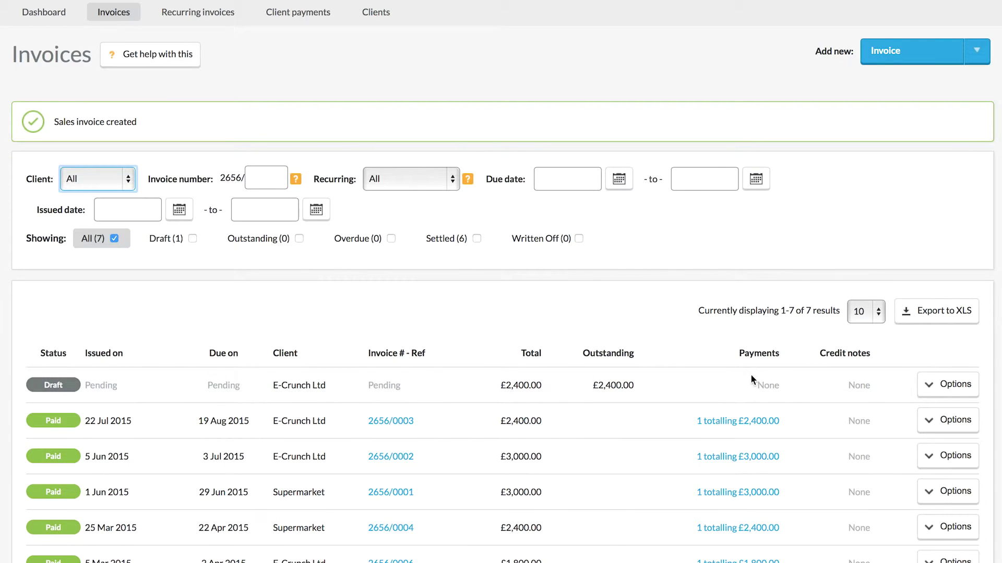
pyautogui.click(936, 384)
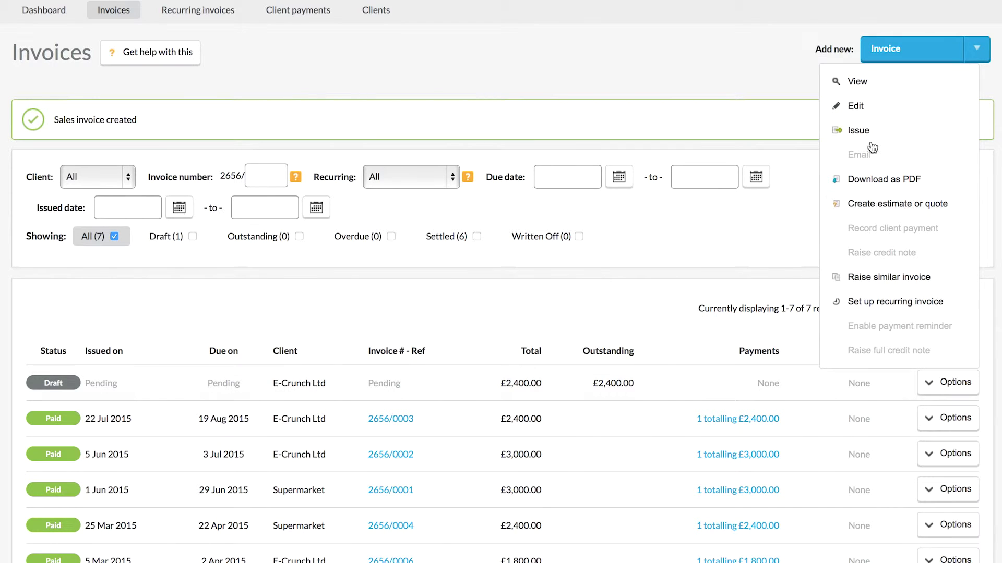
pyautogui.scroll(-1, 864, 126)
pyautogui.click(863, 127)
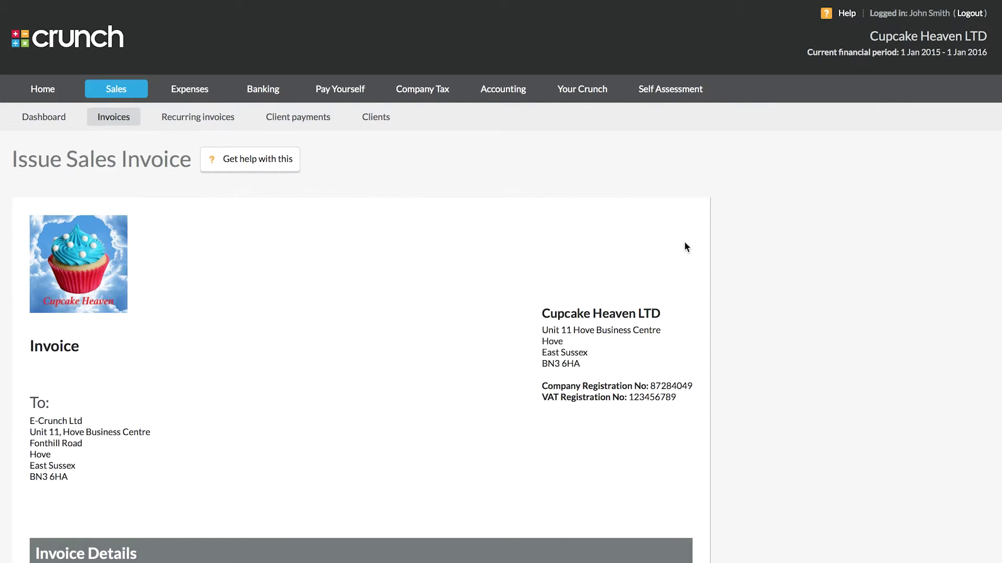
# Review the invoice preview, then issue the invoice and email it to the E-Crunch Ltd contact.
pyautogui.scroll(-3, 686, 241)
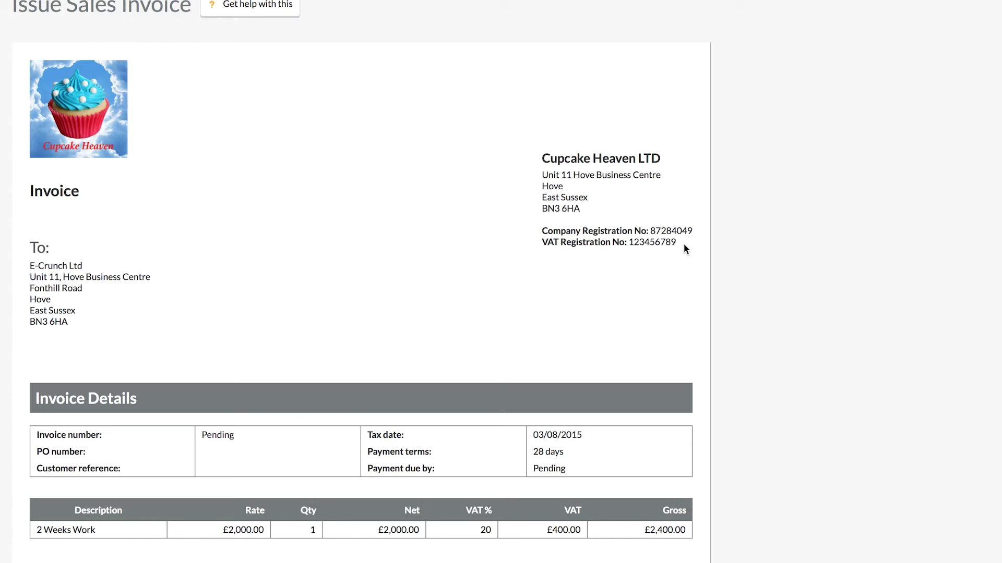
pyautogui.scroll(-4, 684, 245)
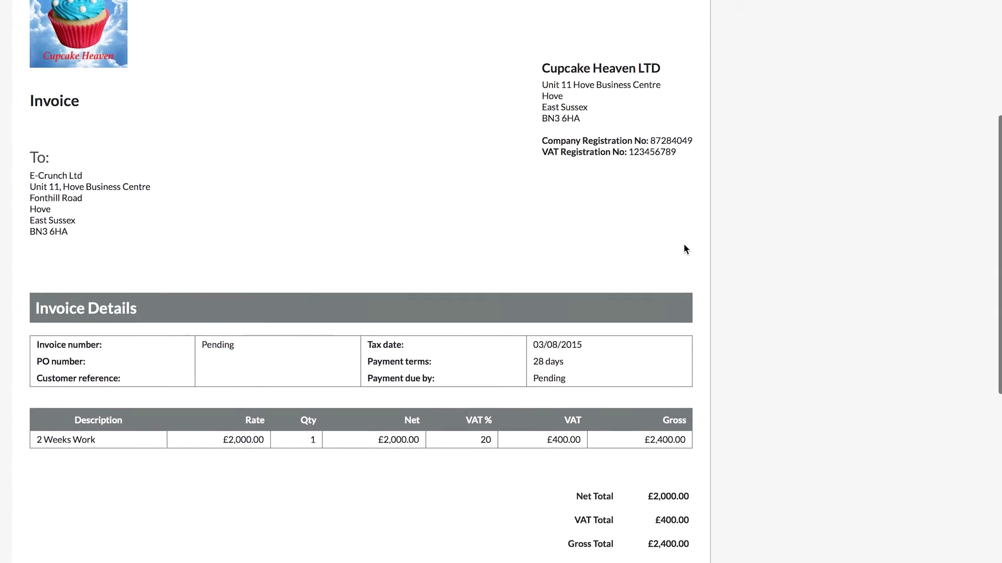
pyautogui.scroll(-5, 684, 249)
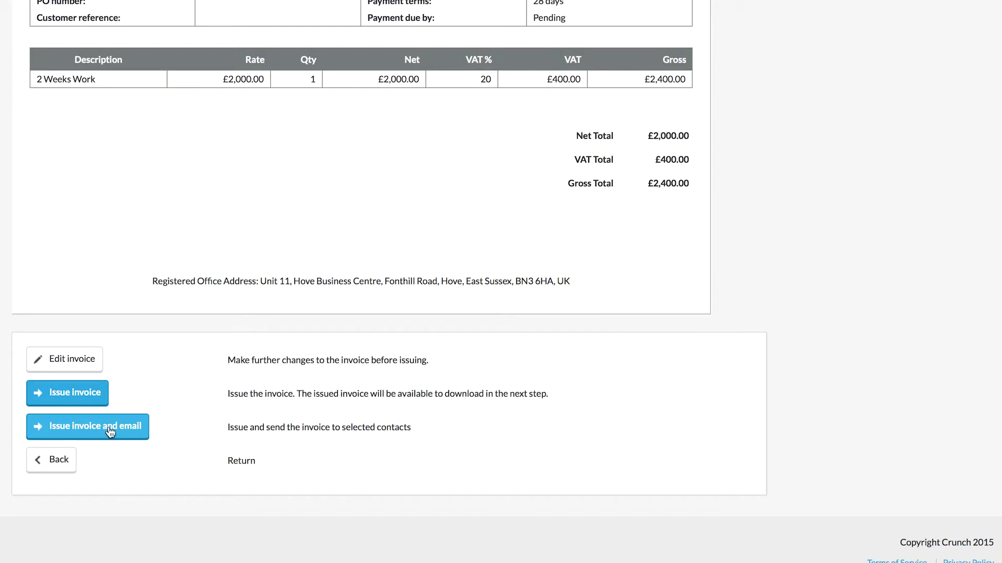
pyautogui.click(126, 433)
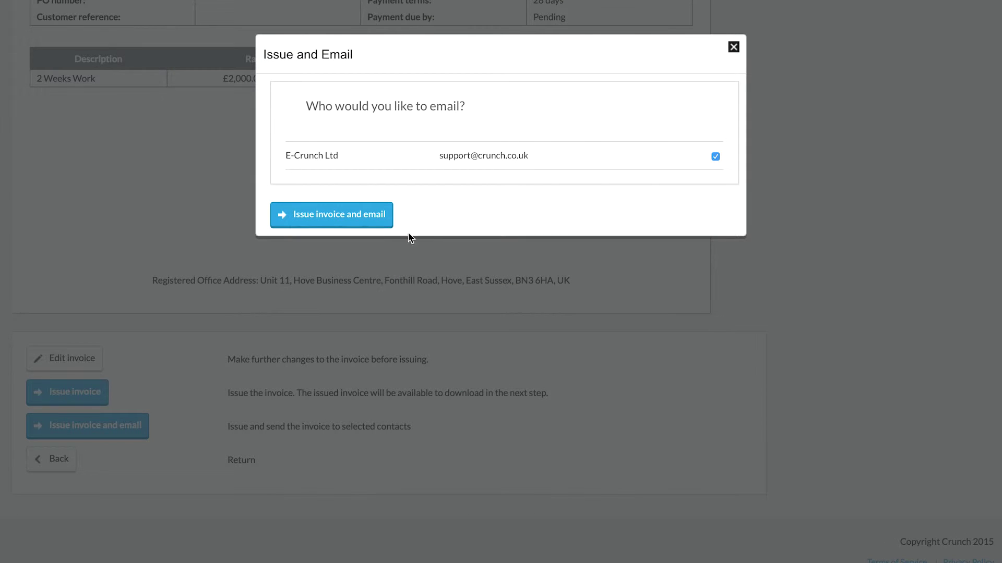
pyautogui.click(346, 214)
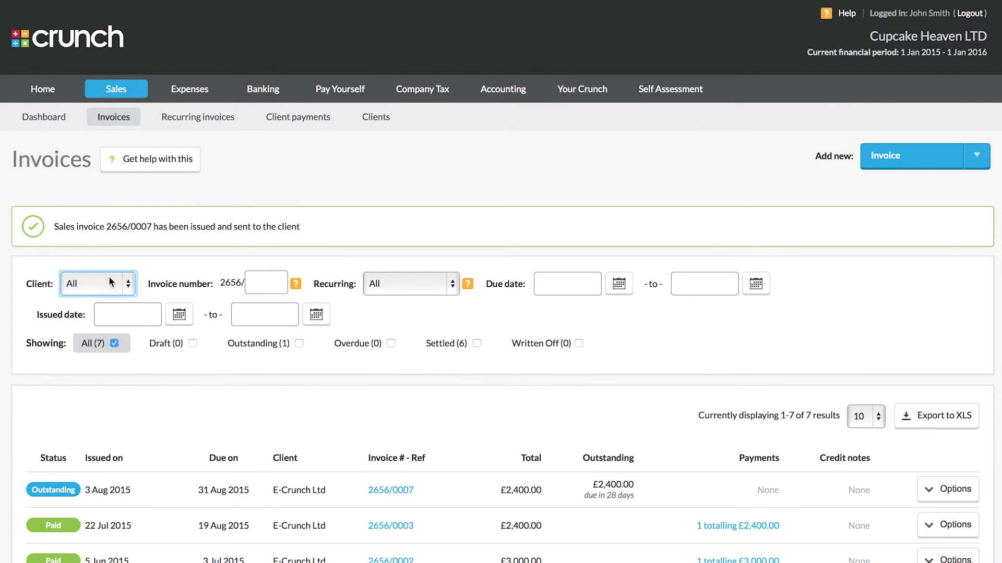
# Start a new client payment from the sales dashboard and select E-Crunch Ltd as the client.
pyautogui.click(57, 117)
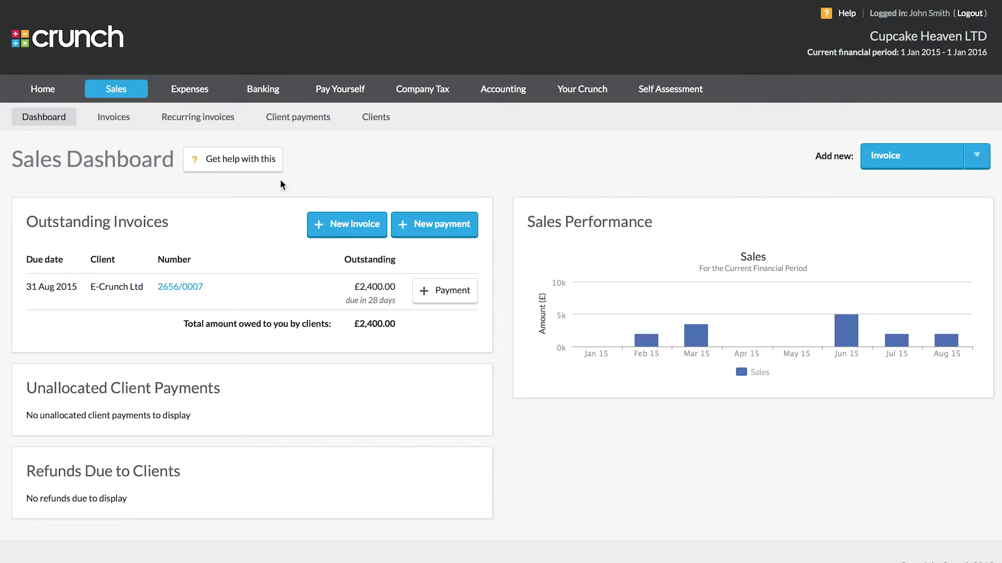
pyautogui.click(443, 225)
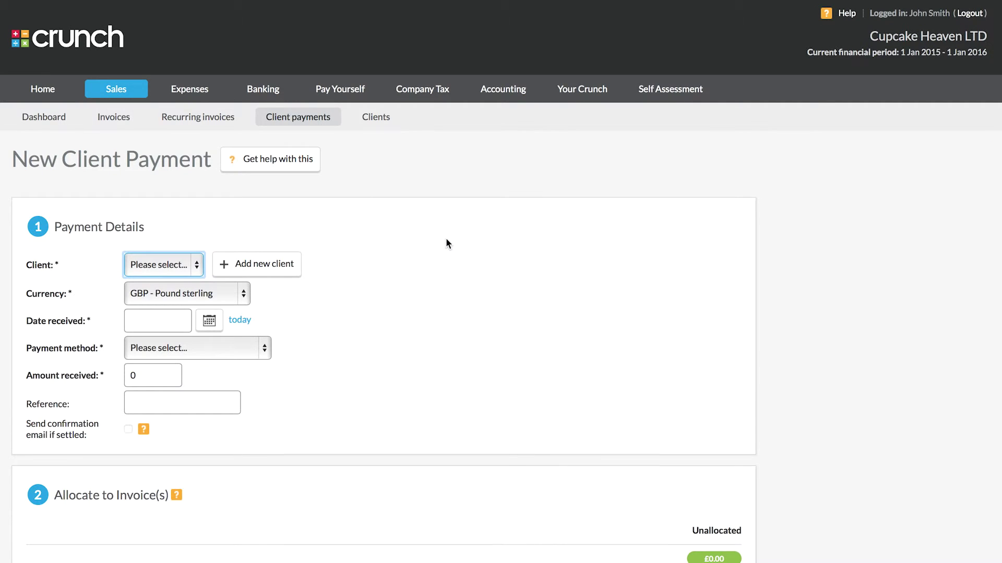
pyautogui.scroll(-2, 446, 239)
pyautogui.click(182, 197)
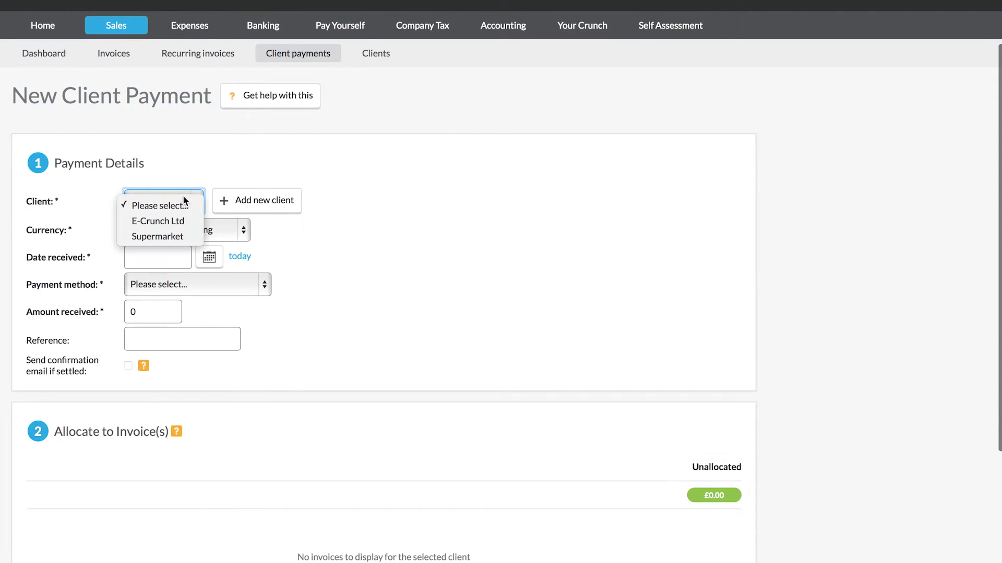
pyautogui.click(180, 219)
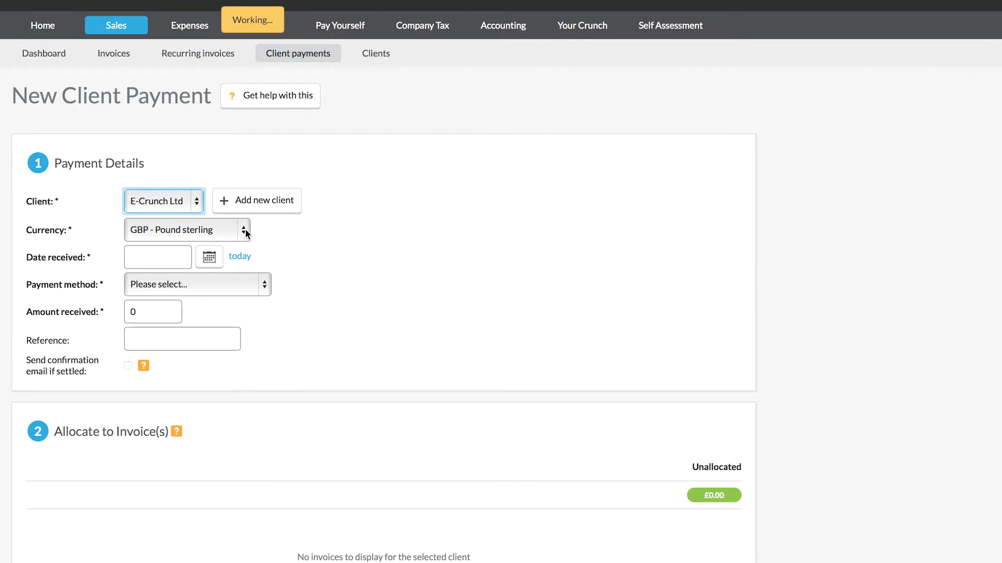
# Set the payment's received date to today, its method to Transfer into company account, and the company bank account to Main Acc (default).
pyautogui.scroll(-1, 326, 246)
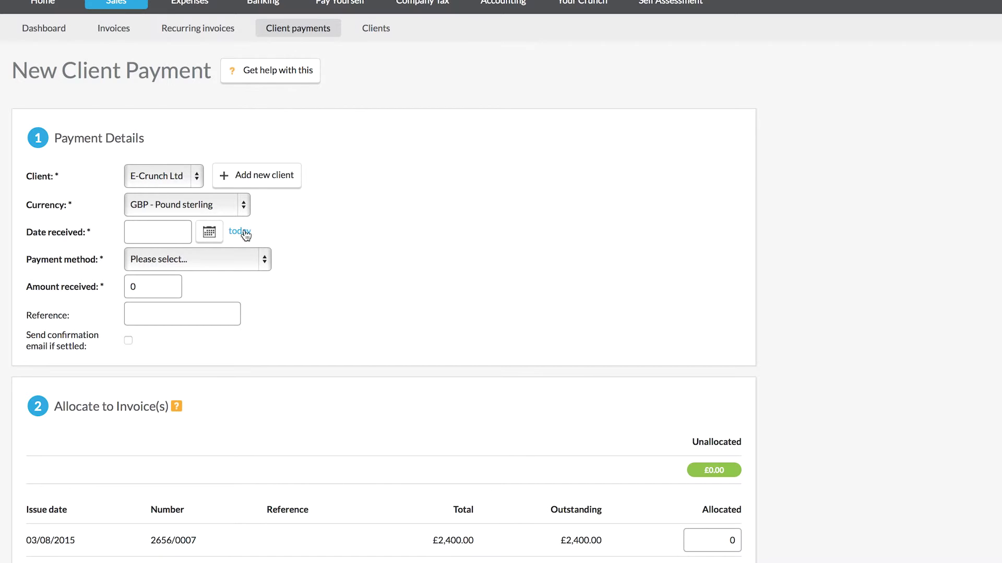
pyautogui.click(241, 232)
pyautogui.click(221, 257)
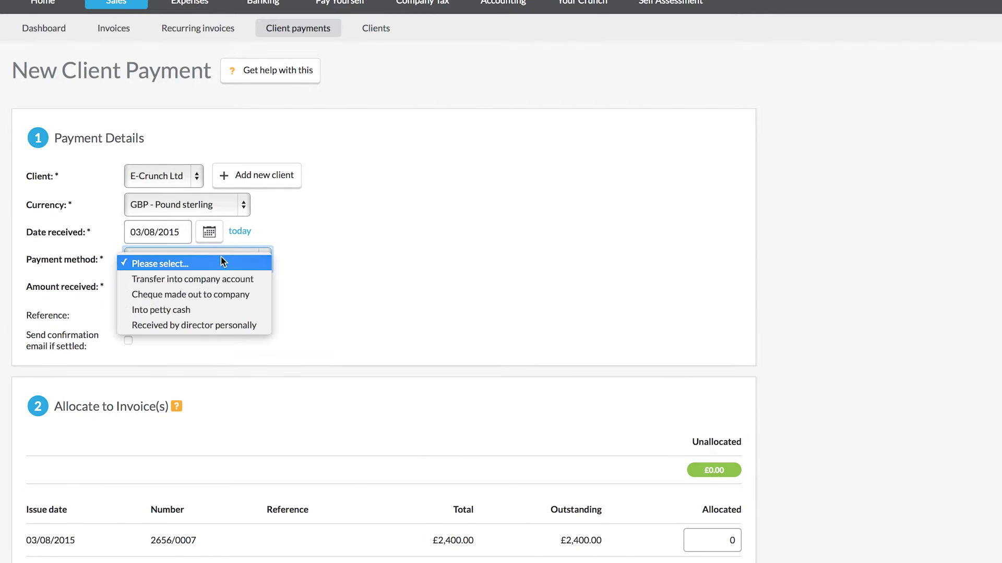
pyautogui.click(233, 281)
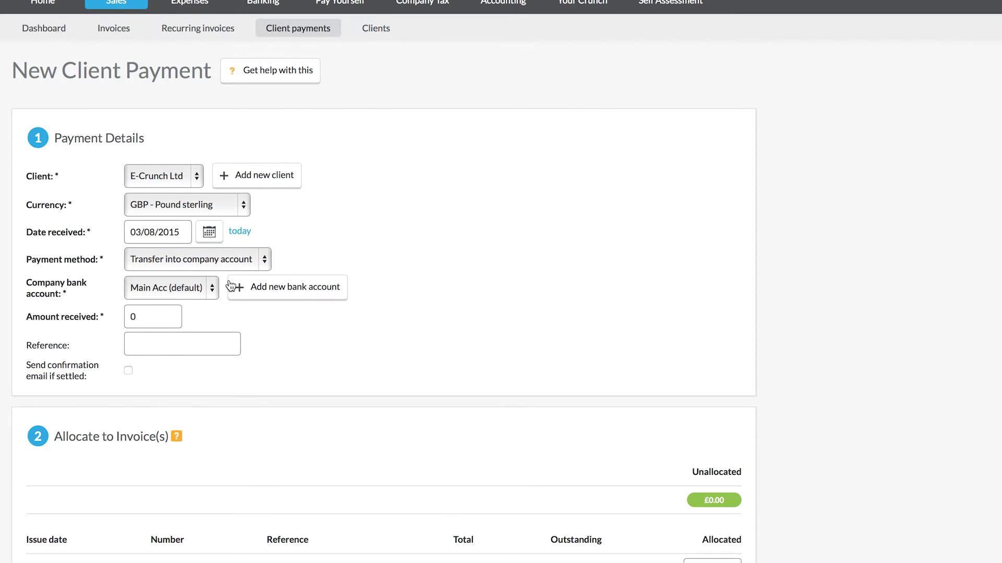
pyautogui.click(200, 288)
pyautogui.click(200, 292)
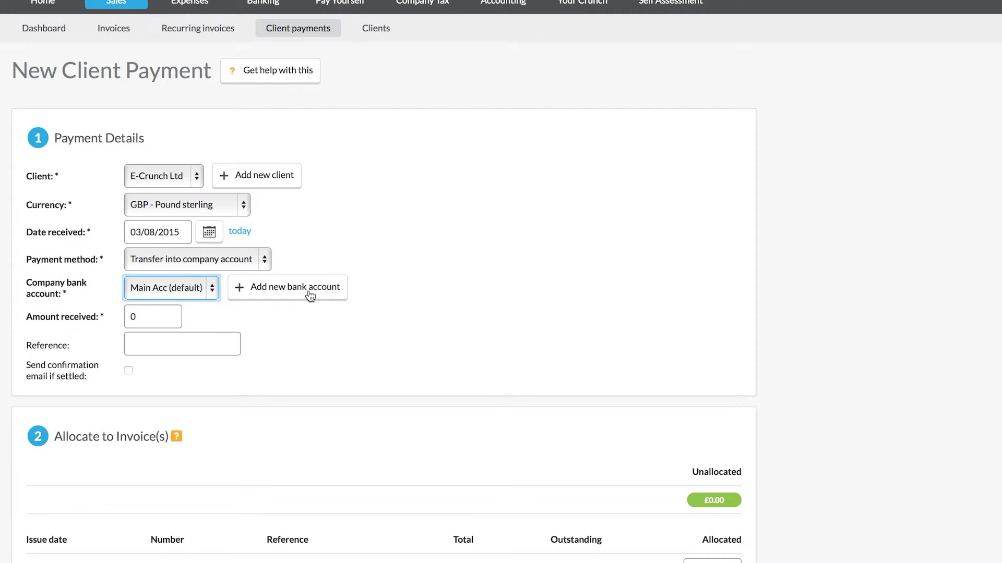
# Set the client payment's amount received to 2400.
pyautogui.scroll(-2, 324, 320)
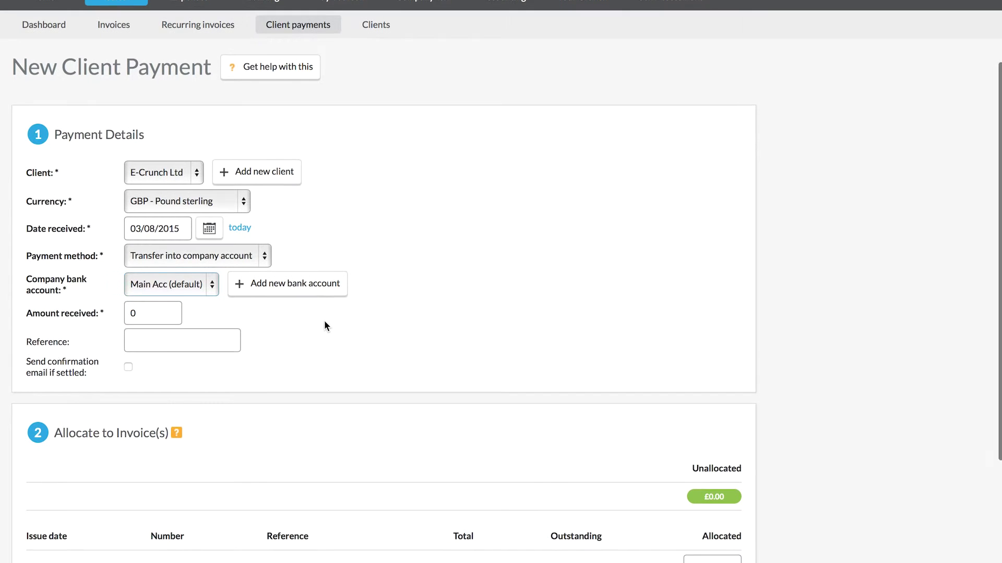
pyautogui.doubleClick(132, 284)
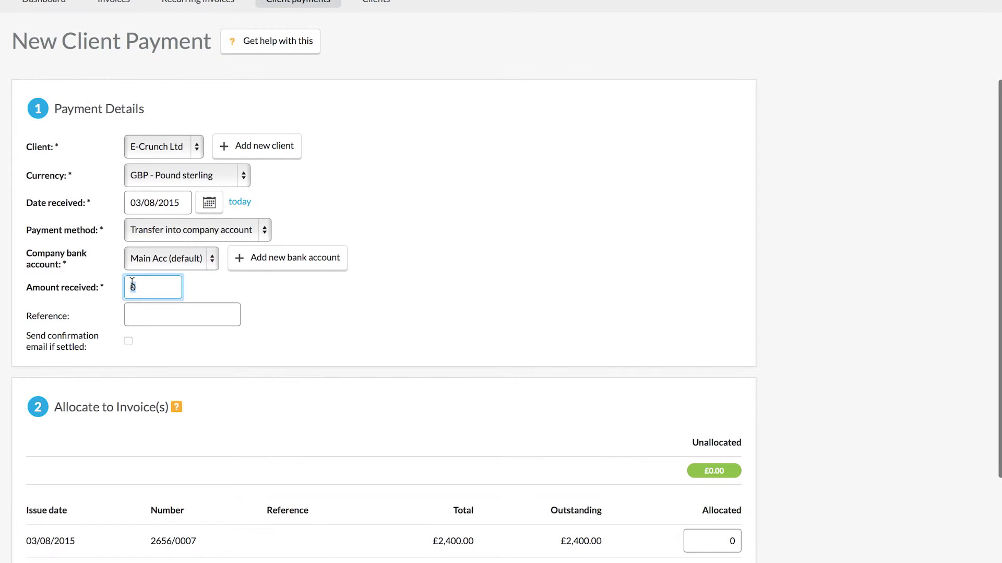
pyautogui.write('2')
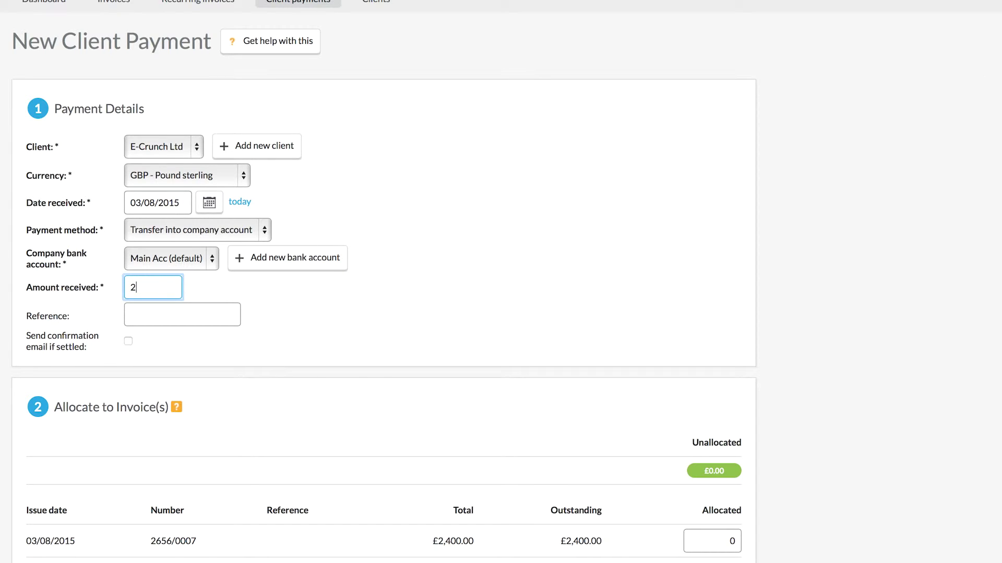
pyautogui.write('400')
pyautogui.click(335, 303)
# Save the client payment with 2400 allocated to the 03/08/2015 invoice, and open the invoices list.
pyautogui.scroll(-3, 337, 302)
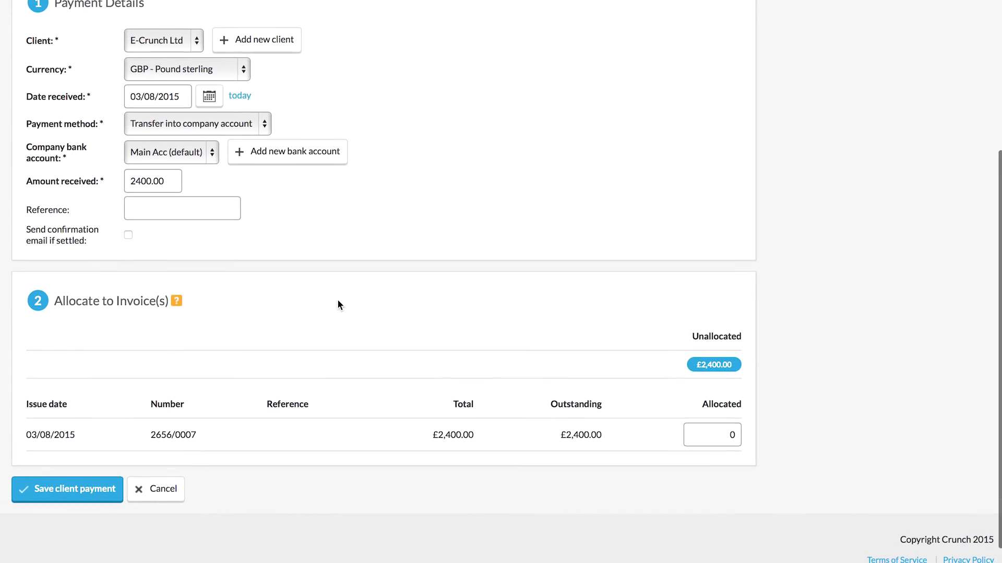
pyautogui.click(743, 428)
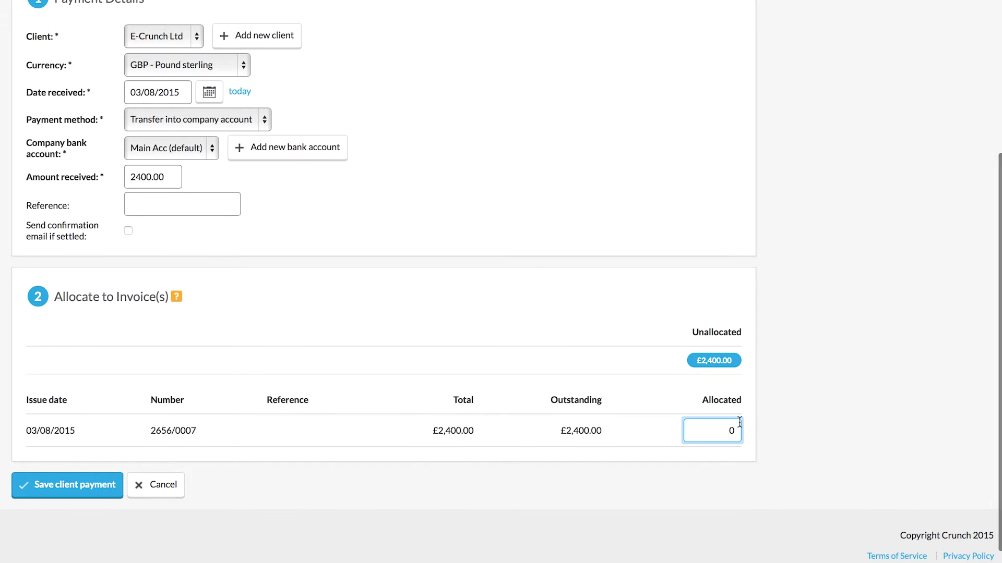
pyautogui.press('BackSpace')
pyautogui.write('2')
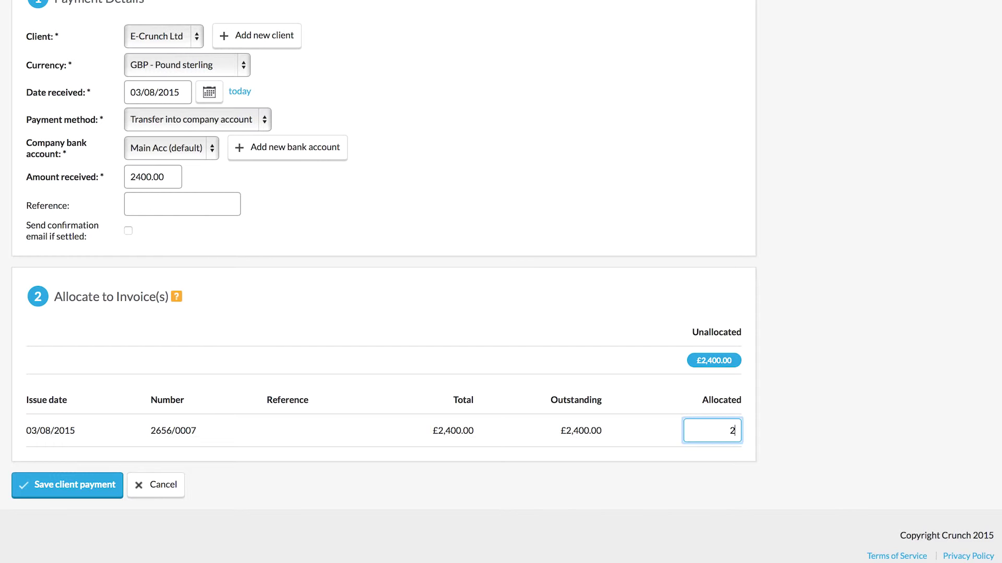
pyautogui.write('400')
pyautogui.click(790, 311)
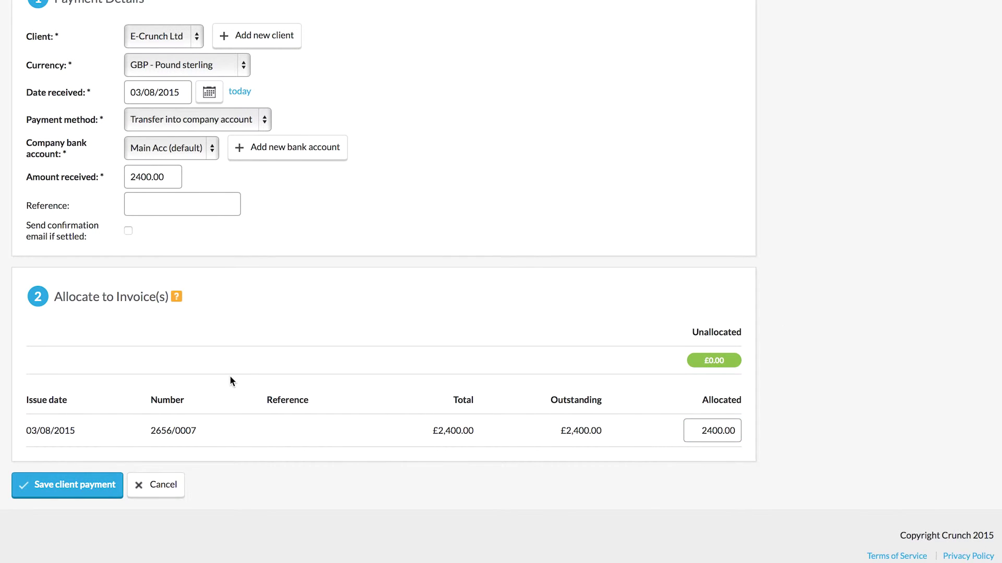
pyautogui.click(85, 483)
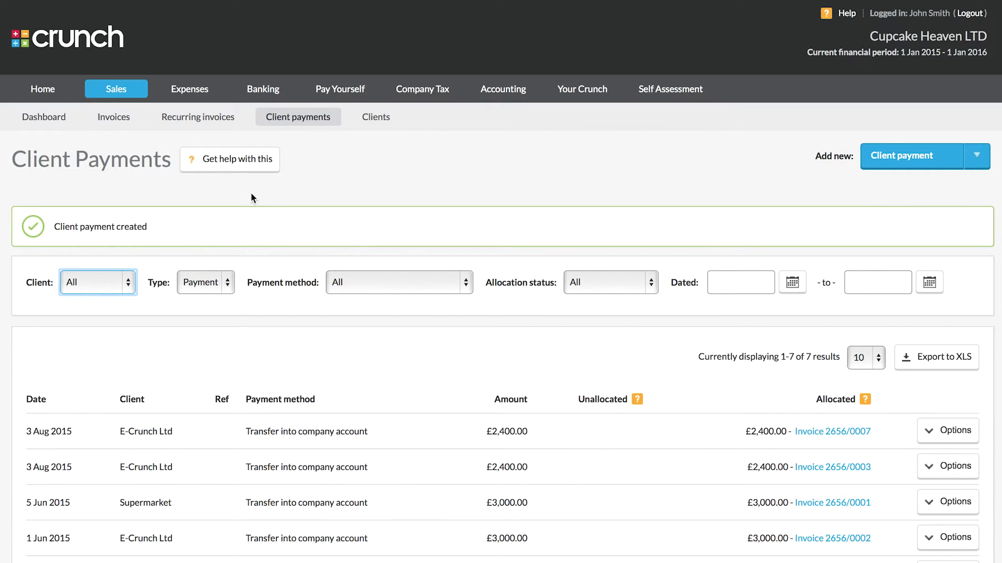
pyautogui.click(120, 117)
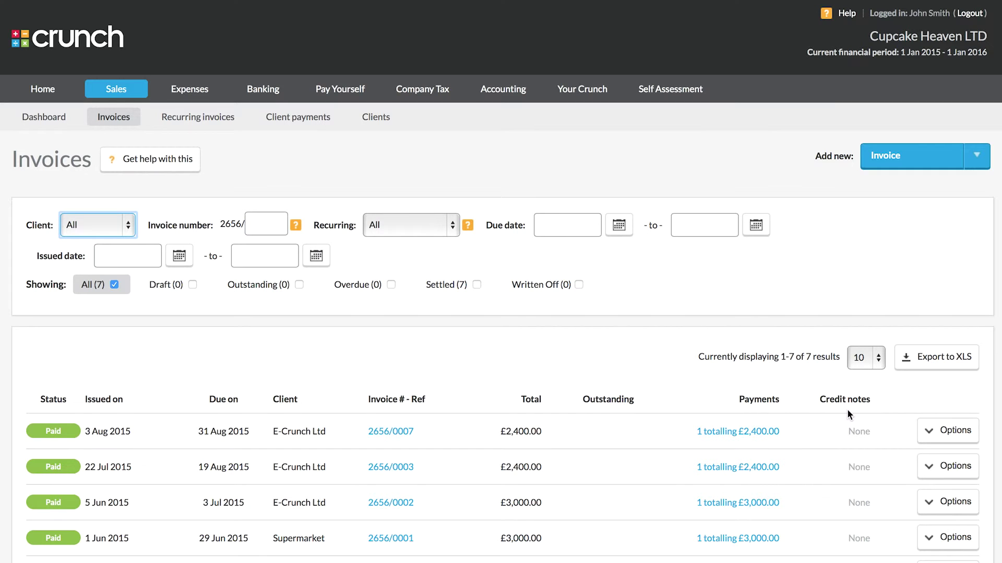
# Start a recurring event from E-Crunch Ltd's 3 Aug 2015 invoice, using a monthly schedule that repeats every 3 months.
pyautogui.click(927, 433)
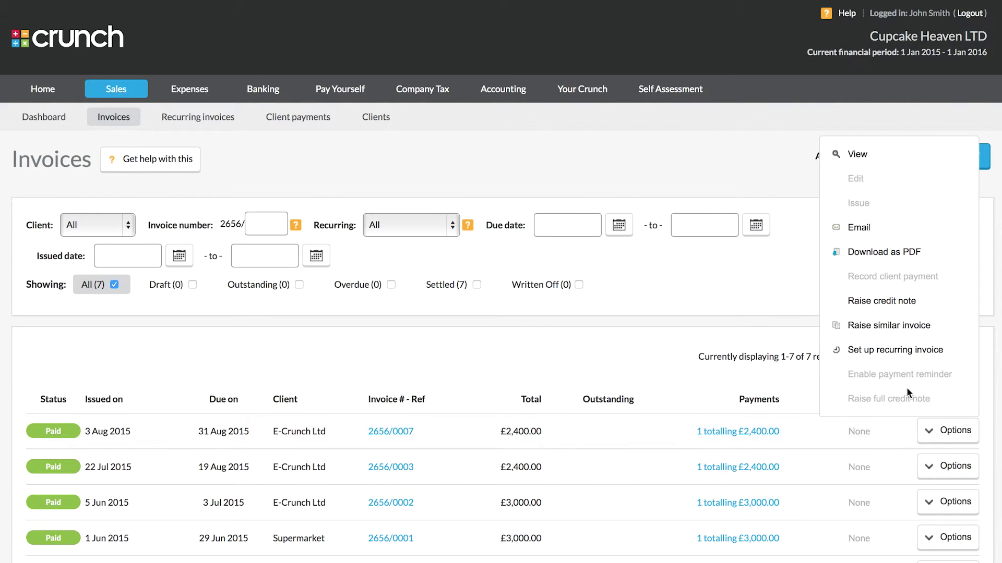
pyautogui.click(910, 354)
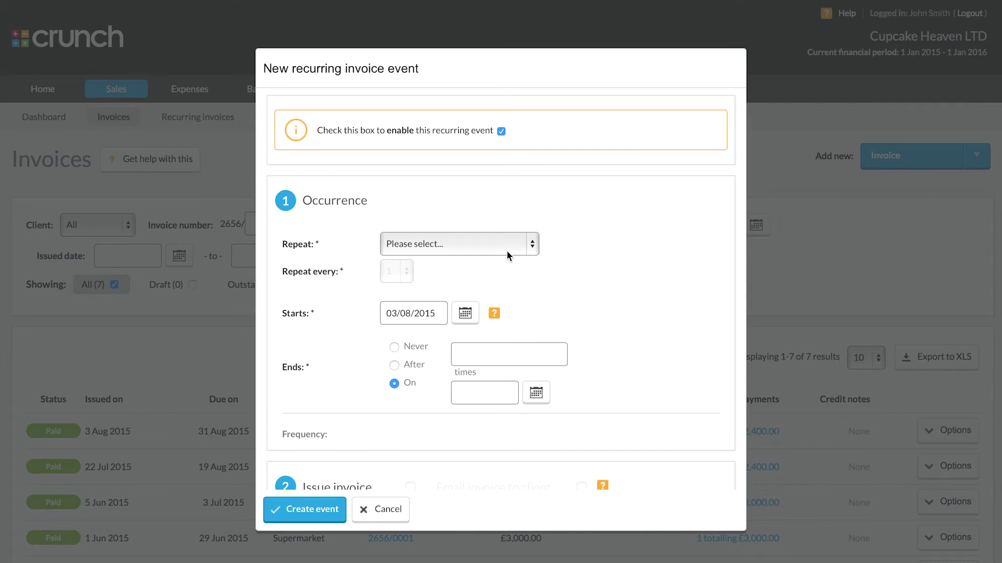
pyautogui.click(506, 251)
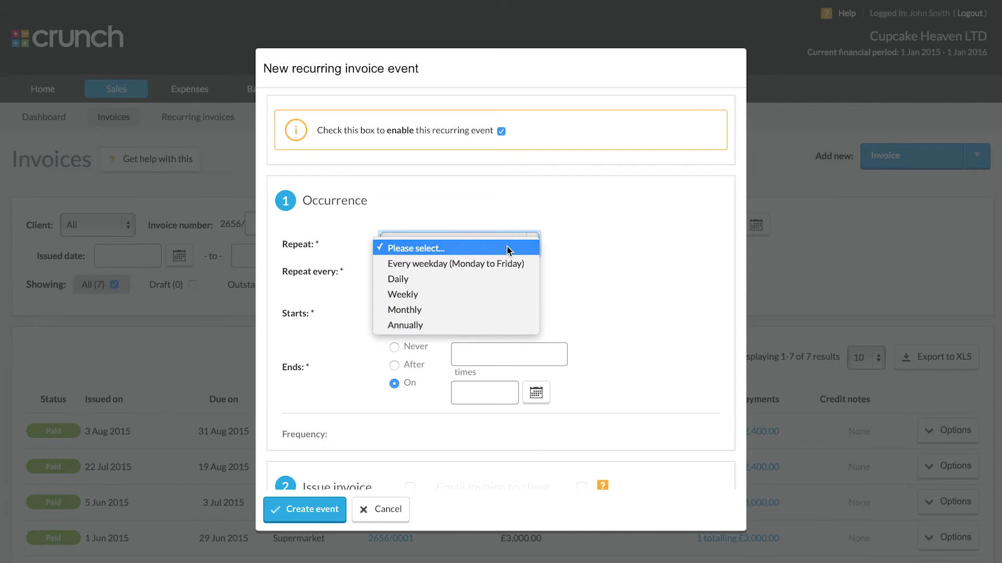
pyautogui.click(461, 309)
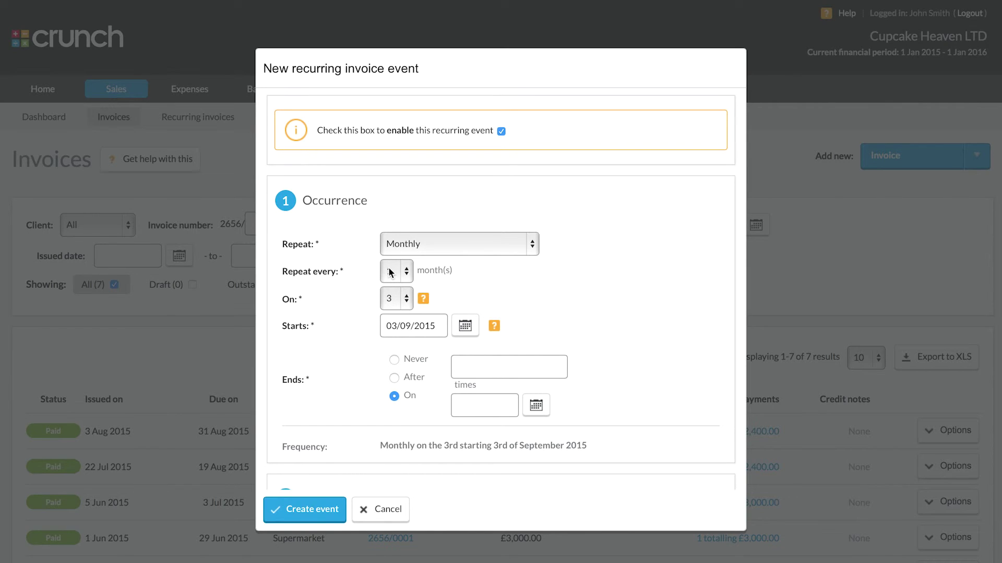
pyautogui.scroll(-1, 407, 274)
pyautogui.click(407, 263)
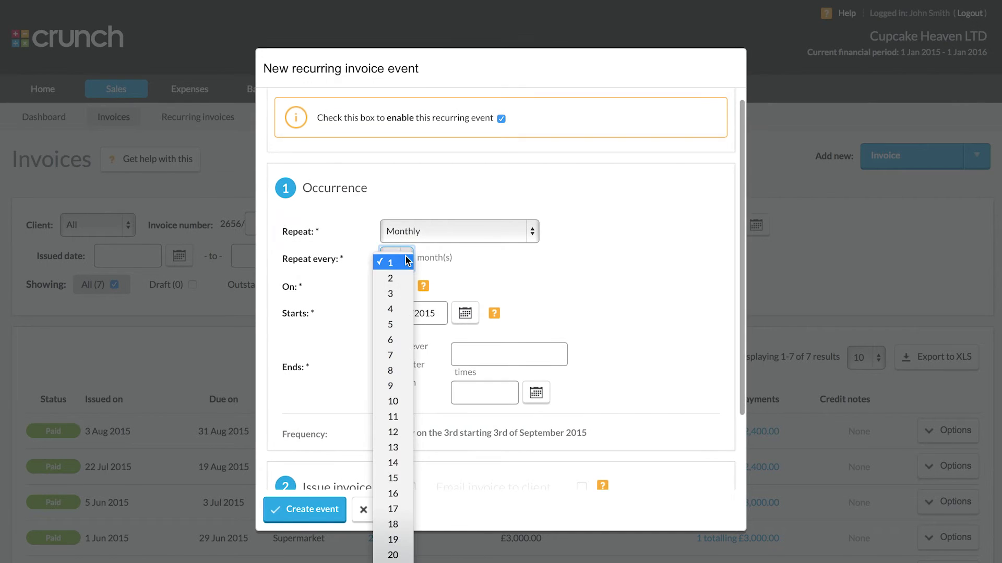
pyautogui.click(402, 295)
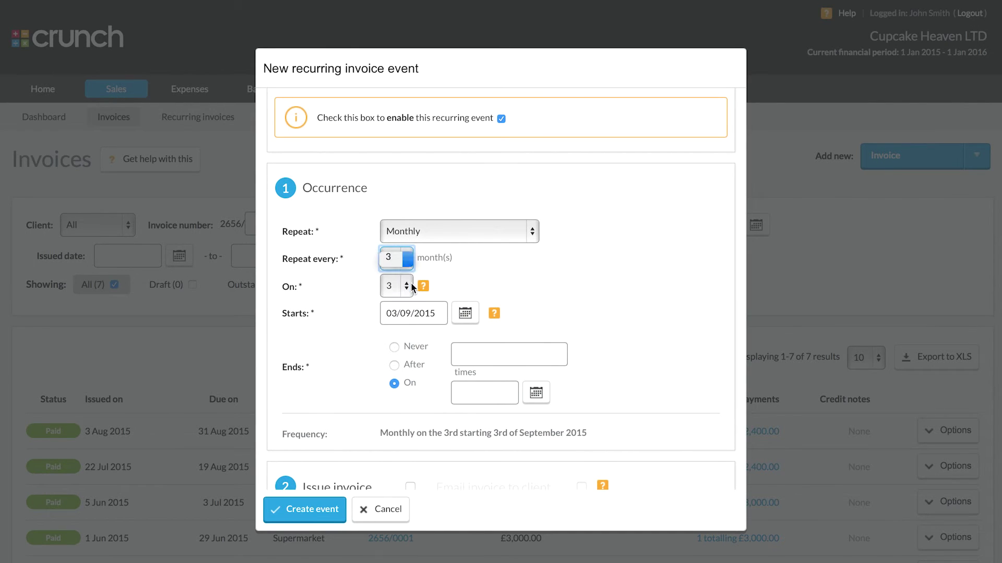
# Set the recurring event to never end, look over its invoice issuing options, and cancel the event.
pyautogui.click(394, 347)
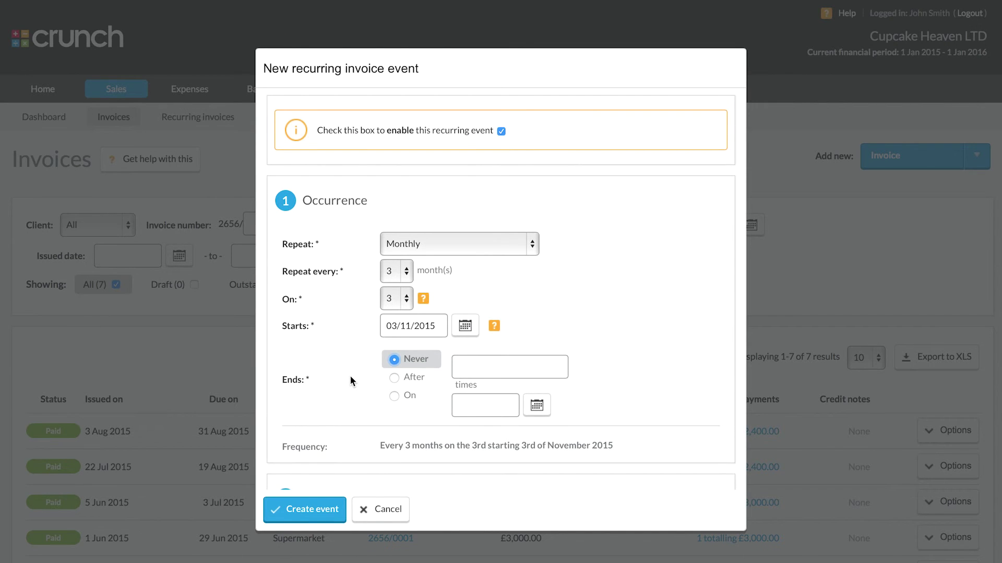
pyautogui.scroll(-3, 349, 376)
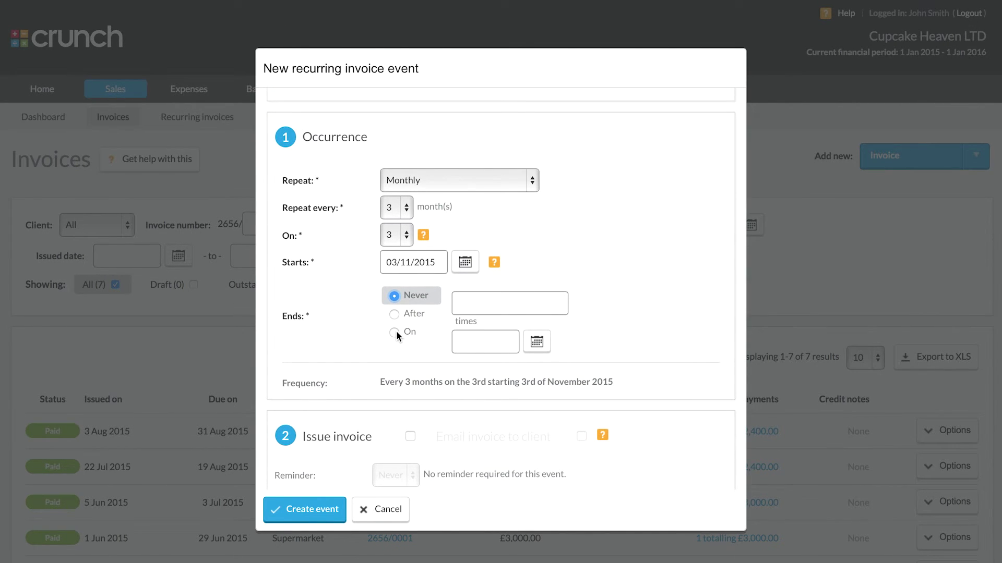
pyautogui.scroll(-2, 355, 355)
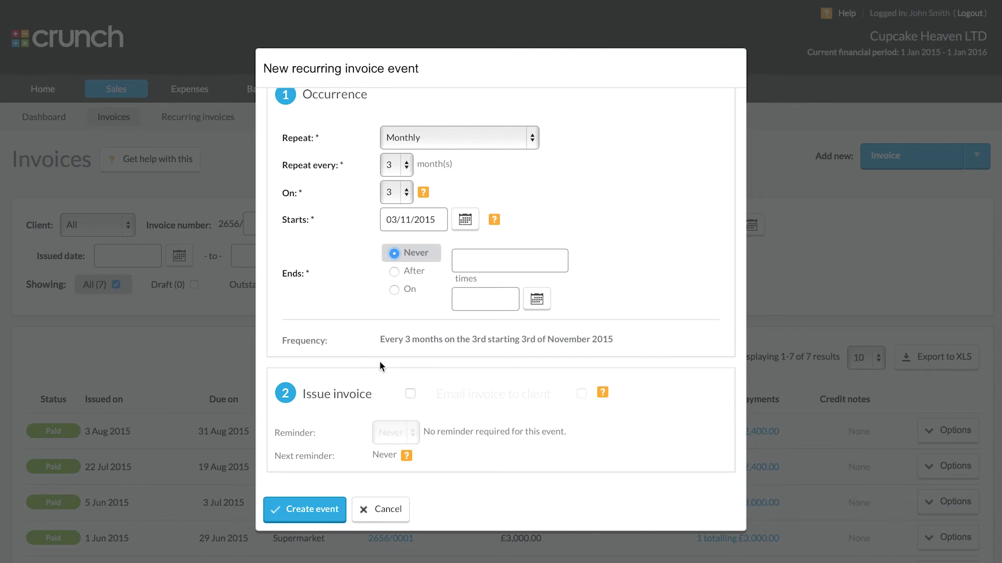
pyautogui.click(377, 509)
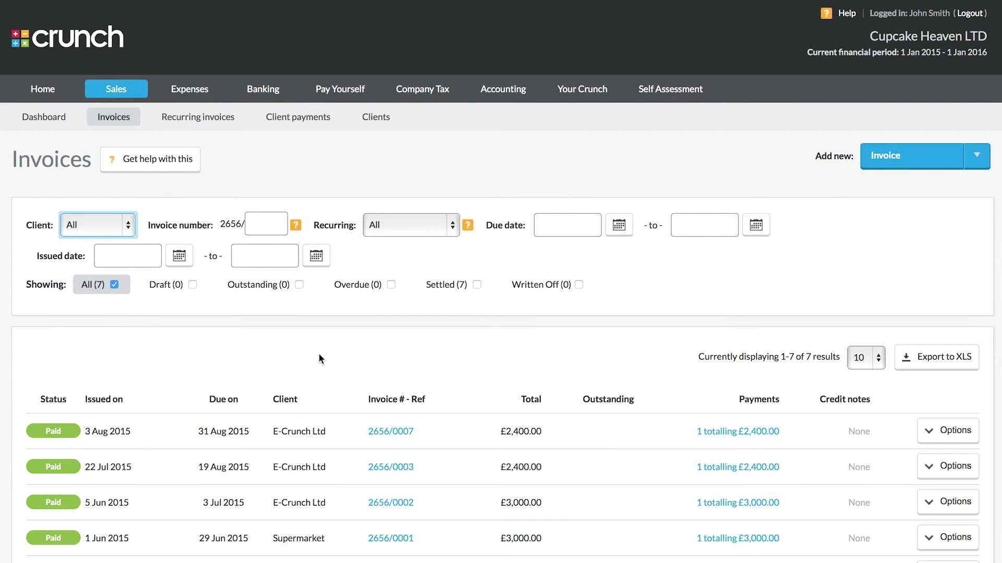
# Start a new credit note against E-Crunch Ltd's 3 Aug 2015 invoice.
pyautogui.scroll(-3, 320, 356)
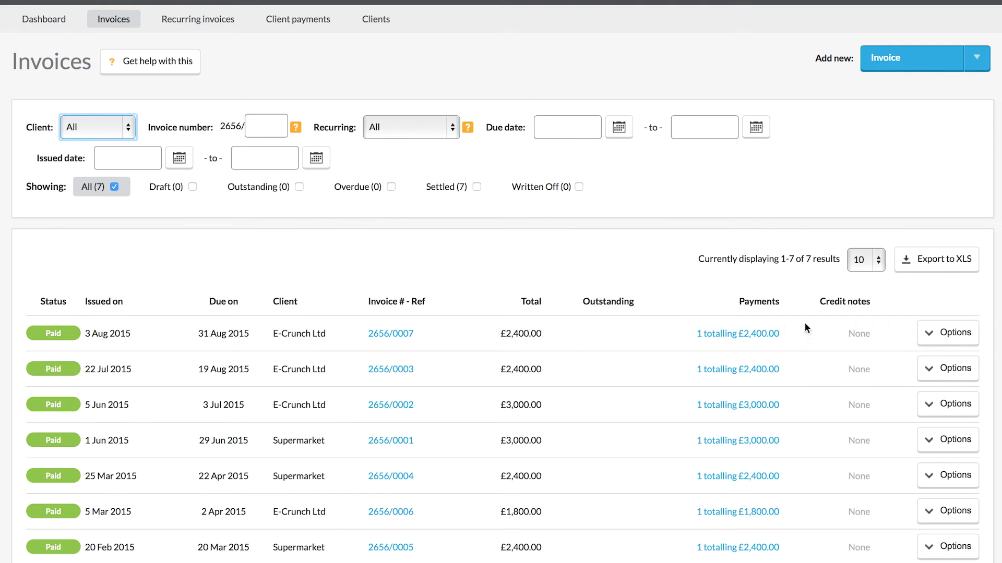
pyautogui.click(931, 335)
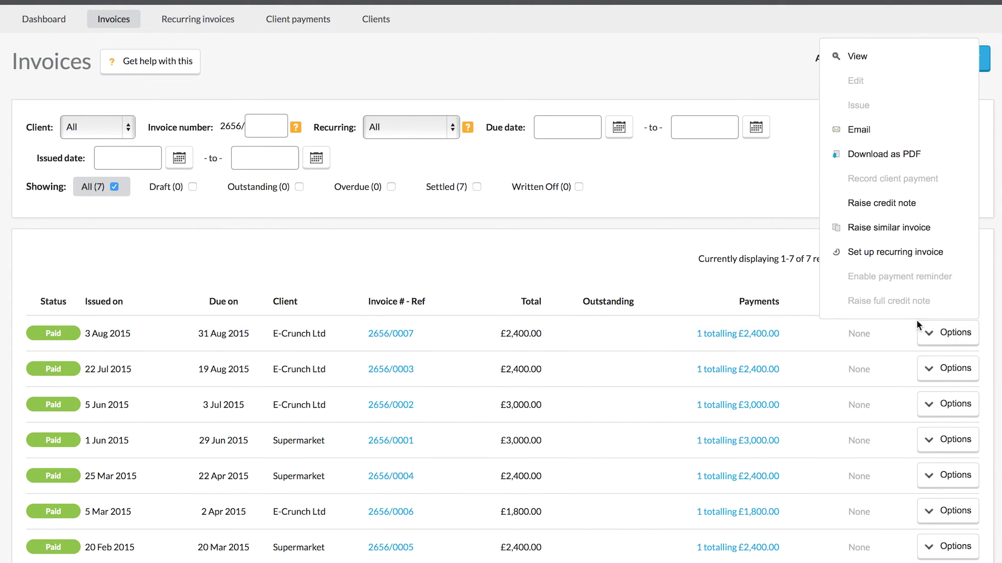
pyautogui.scroll(-1, 872, 79)
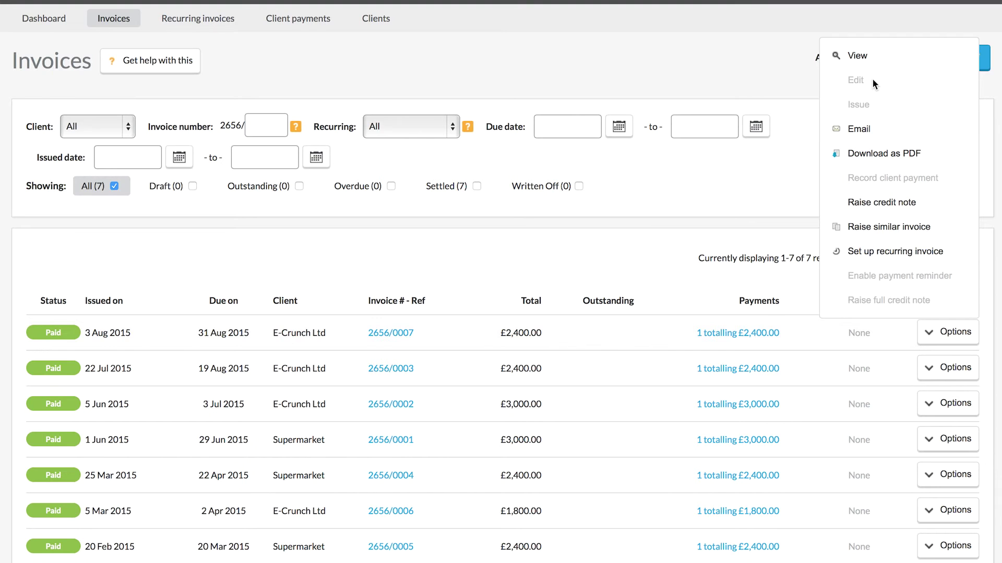
pyautogui.click(899, 202)
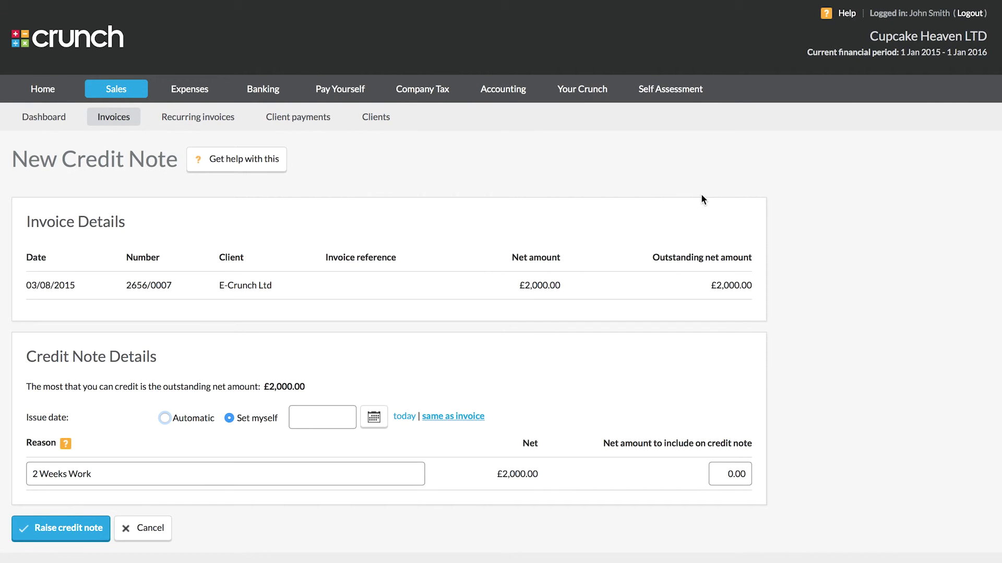
# Raise the credit note with the same issue date as the invoice and a net amount of 2000 for "2 Weeks Work".
pyautogui.scroll(-1, 356, 213)
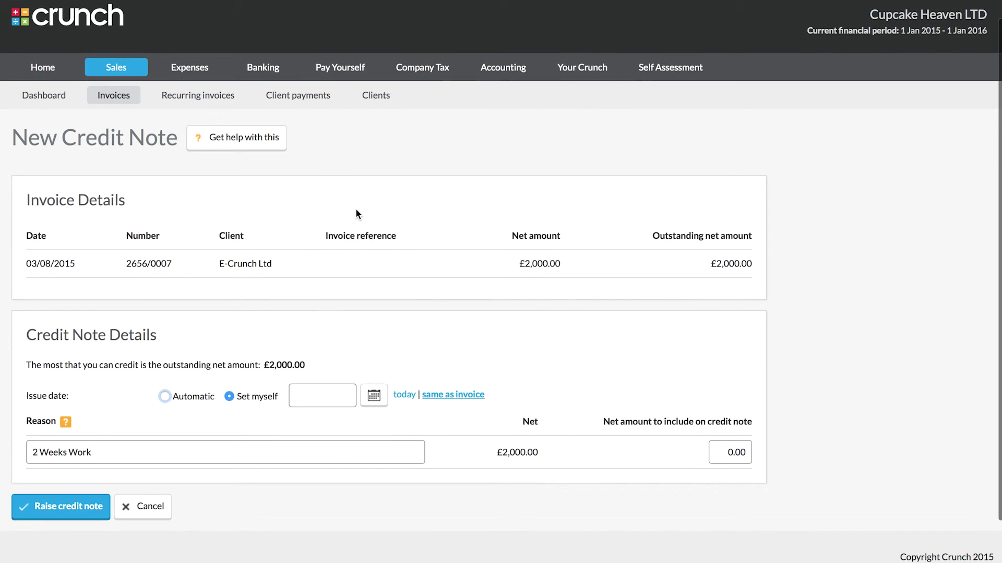
pyautogui.click(445, 397)
pyautogui.click(733, 452)
pyautogui.write('2000')
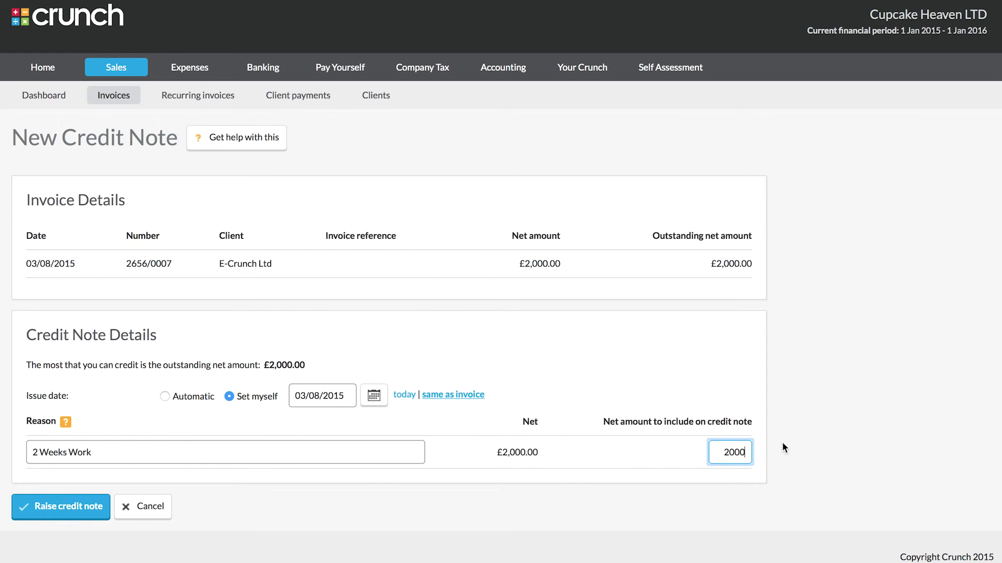
pyautogui.click(841, 386)
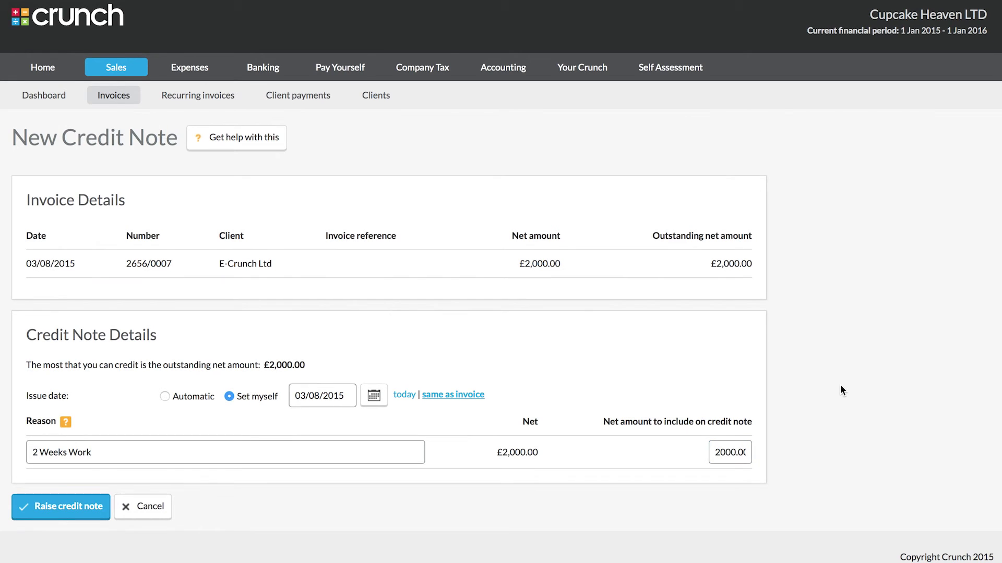
pyautogui.click(82, 511)
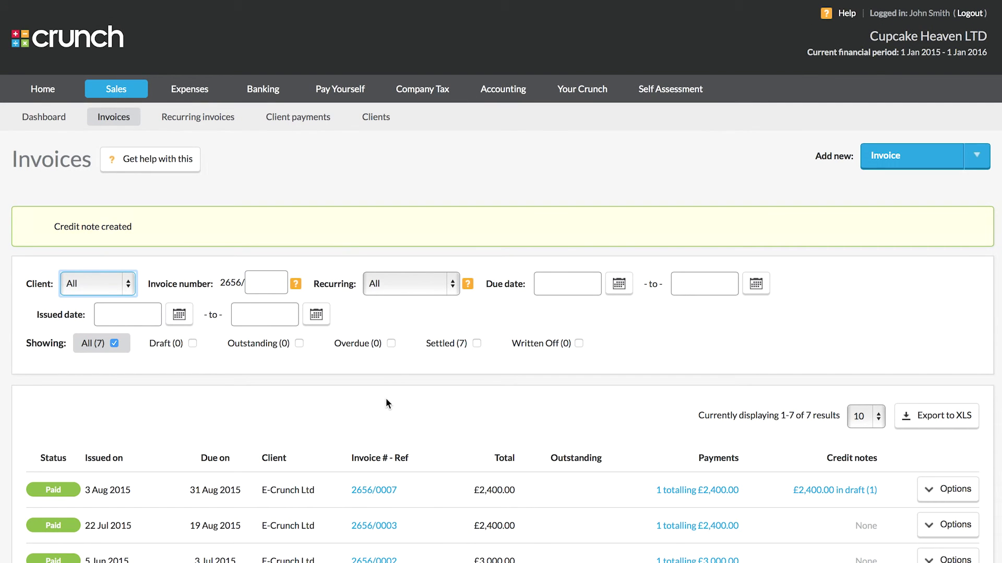
# Open the 3 Aug 2015 invoice's draft credit note for issuing and review its preview.
pyautogui.click(825, 489)
pyautogui.scroll(-2, 613, 429)
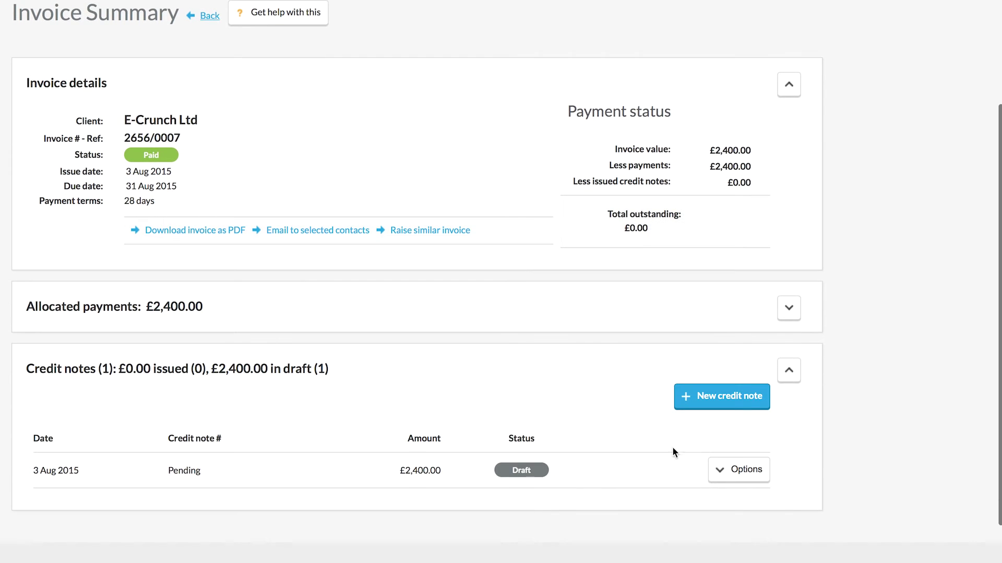
pyautogui.click(719, 469)
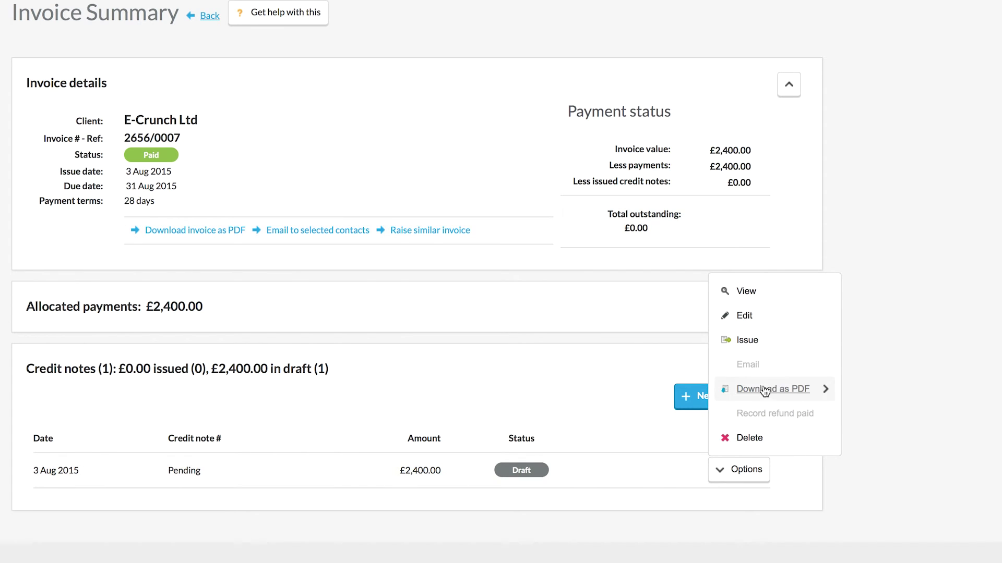
pyautogui.click(760, 346)
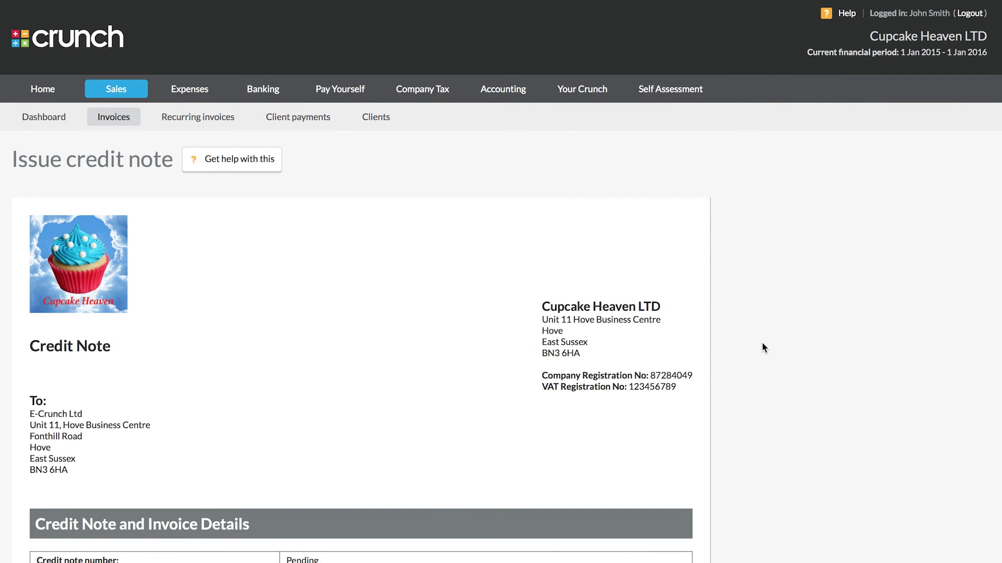
pyautogui.scroll(-5, 762, 348)
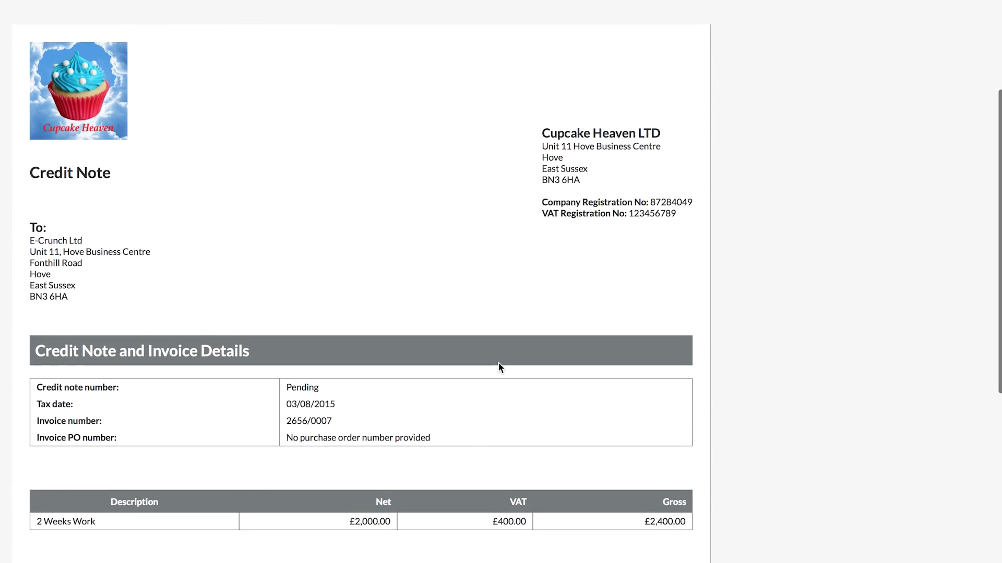
# Issue the 3 Aug 2015 invoice's credit note without emailing it and look over the invoices list.
pyautogui.scroll(-4, 495, 371)
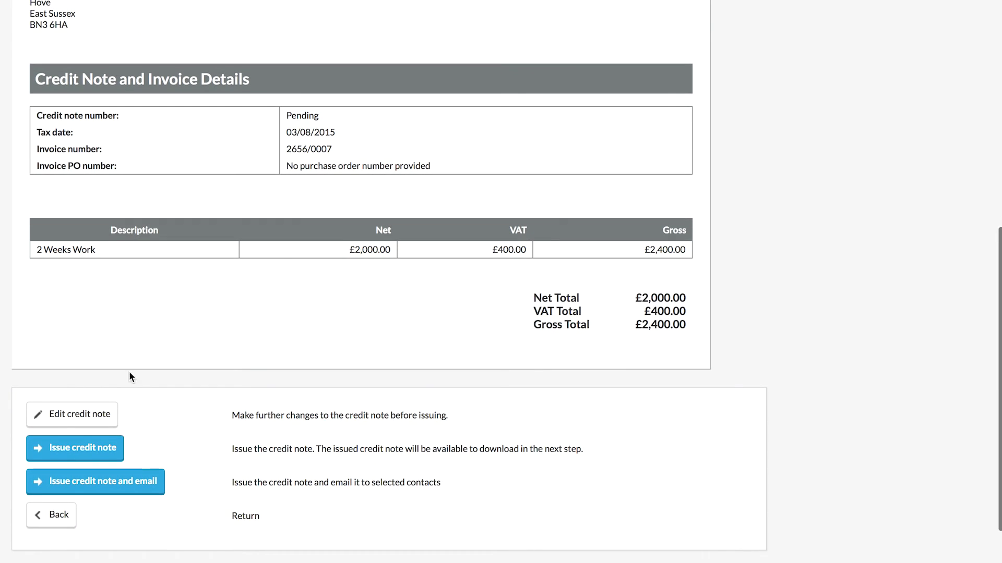
pyautogui.click(80, 449)
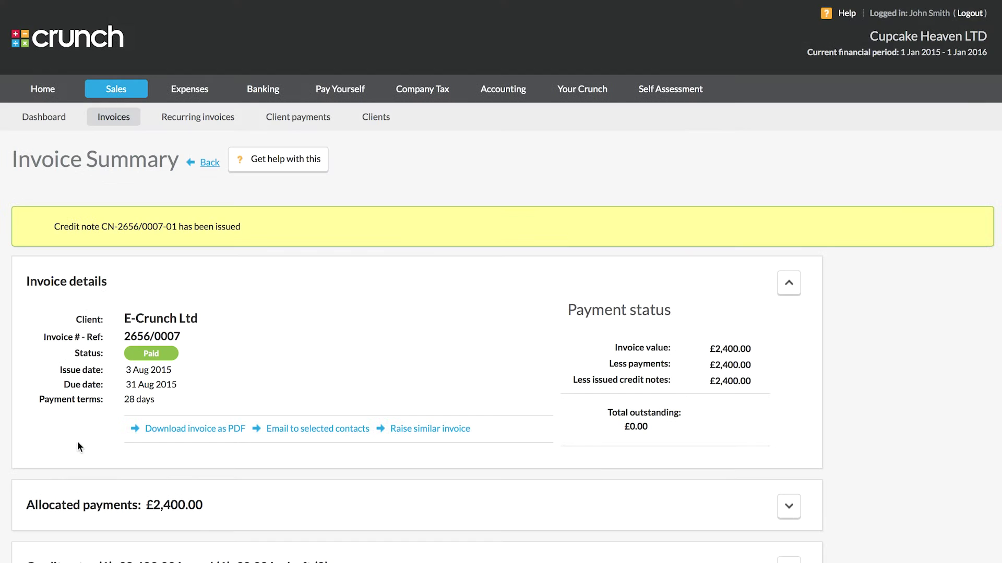
pyautogui.click(117, 122)
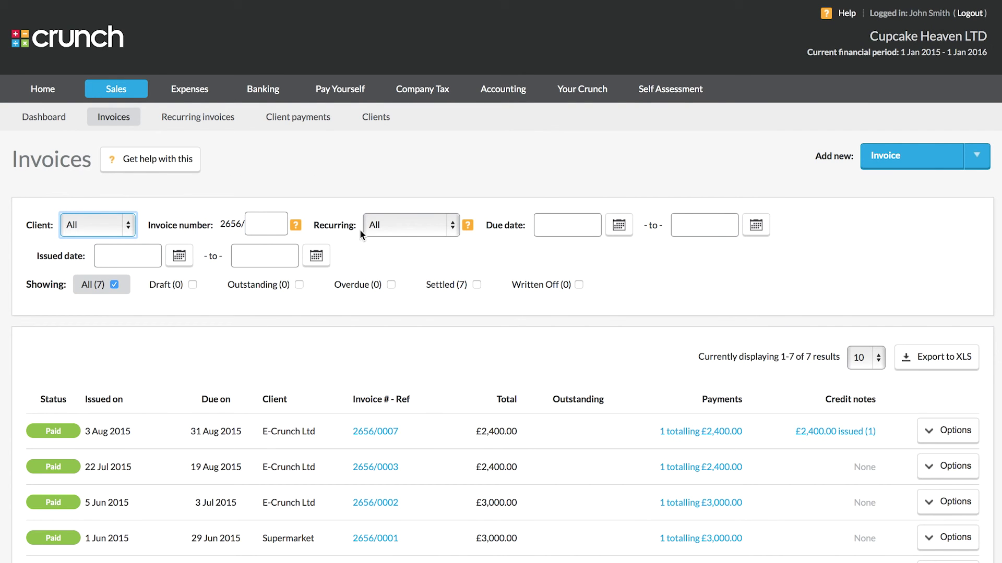
pyautogui.scroll(-2, 381, 266)
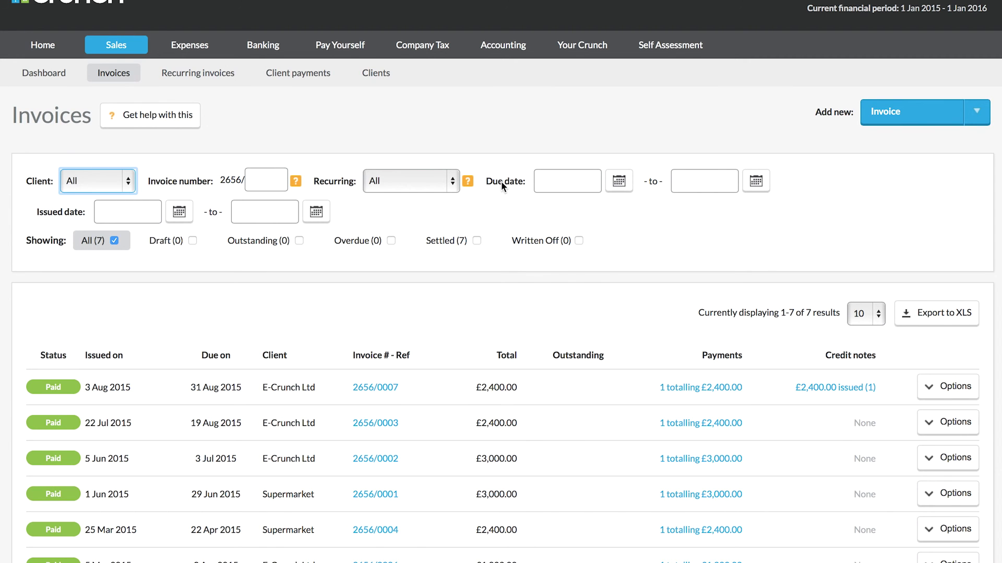
pyautogui.scroll(-1, 313, 86)
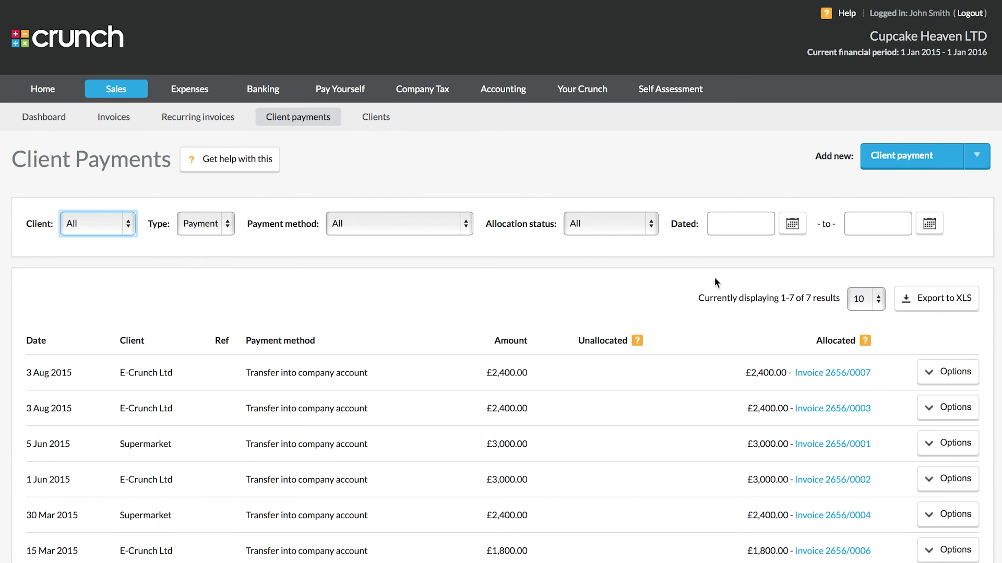
# Edit E-Crunch Ltd's client payment for the 3 Aug 2015 invoice, set its allocated amount to 0, and update the payment.
pyautogui.click(934, 373)
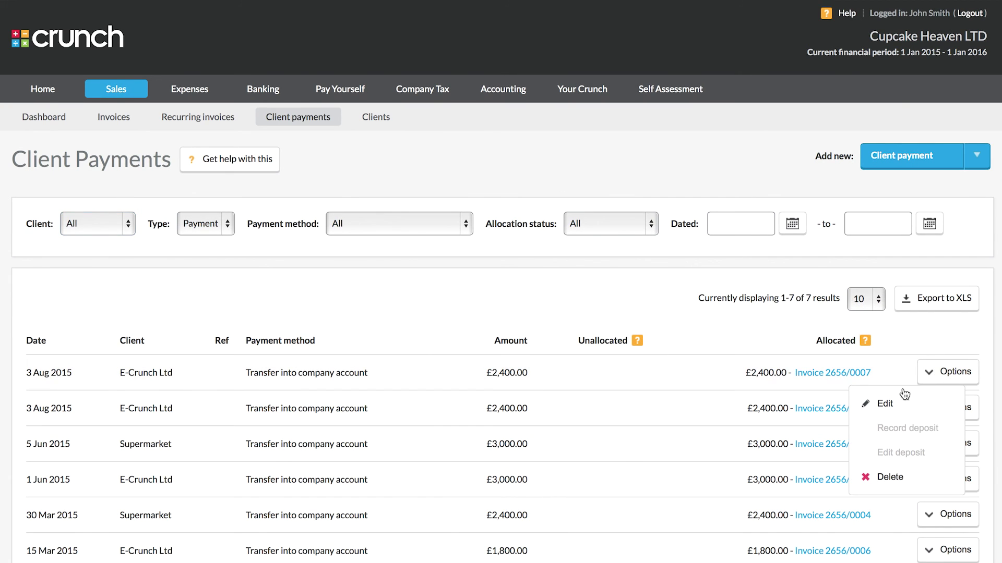
pyautogui.click(884, 405)
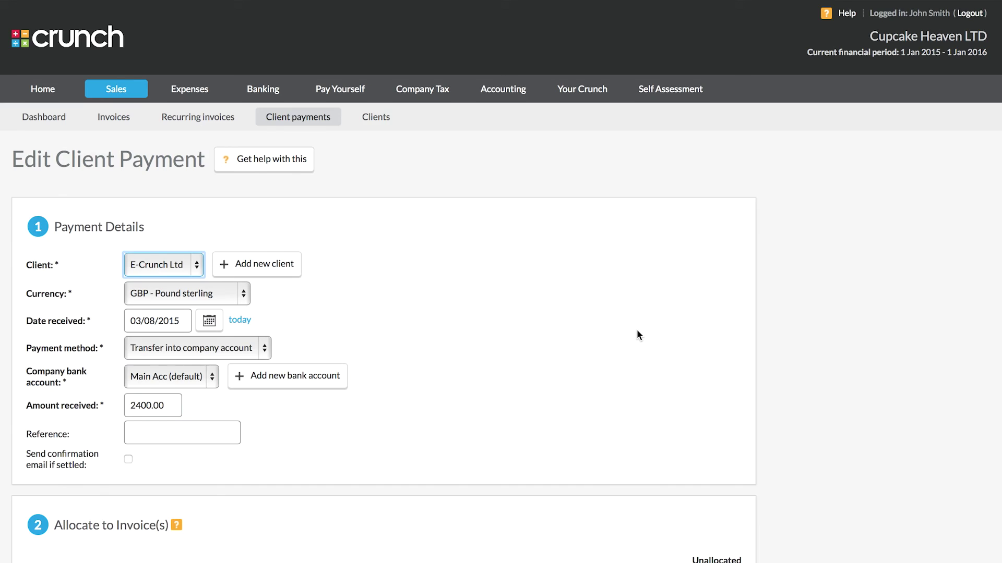
pyautogui.scroll(-5, 637, 330)
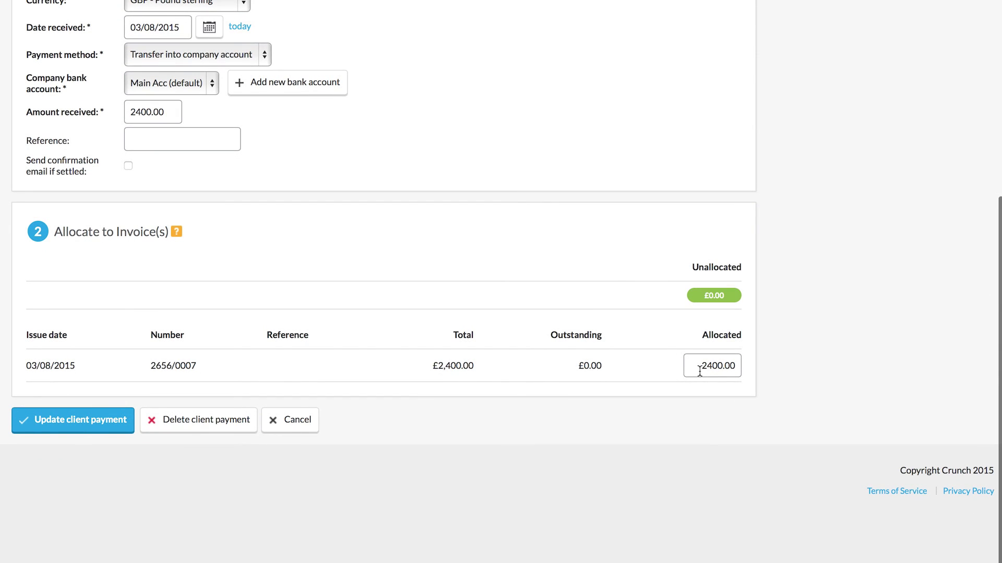
pyautogui.doubleClick(700, 372)
pyautogui.write('0')
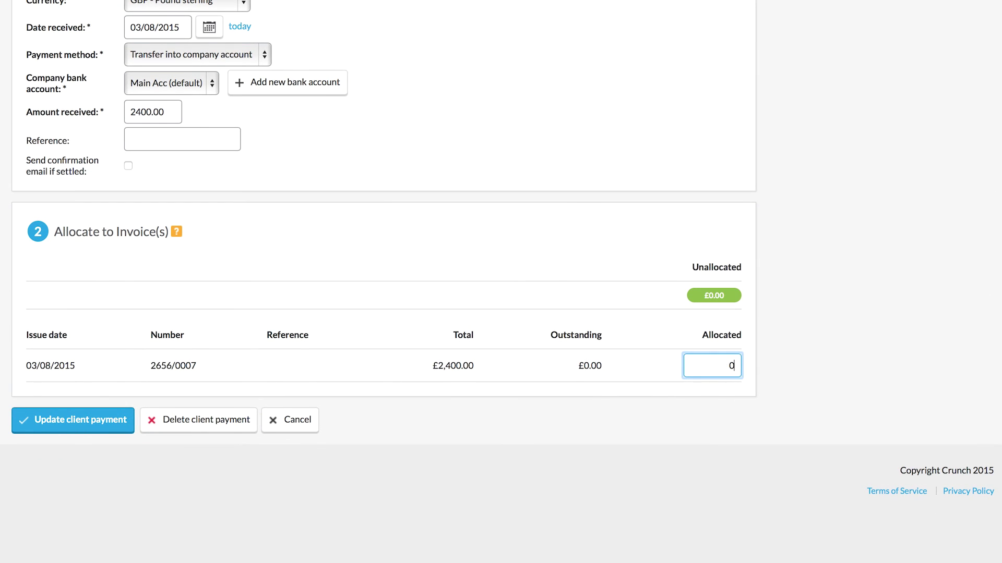
pyautogui.click(776, 371)
pyautogui.scroll(-1, 776, 371)
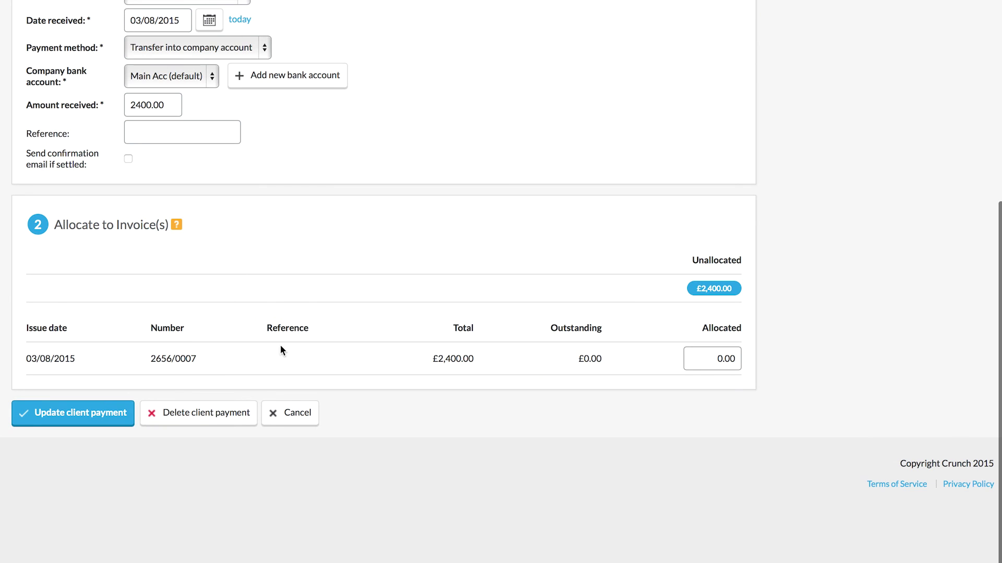
pyautogui.click(128, 403)
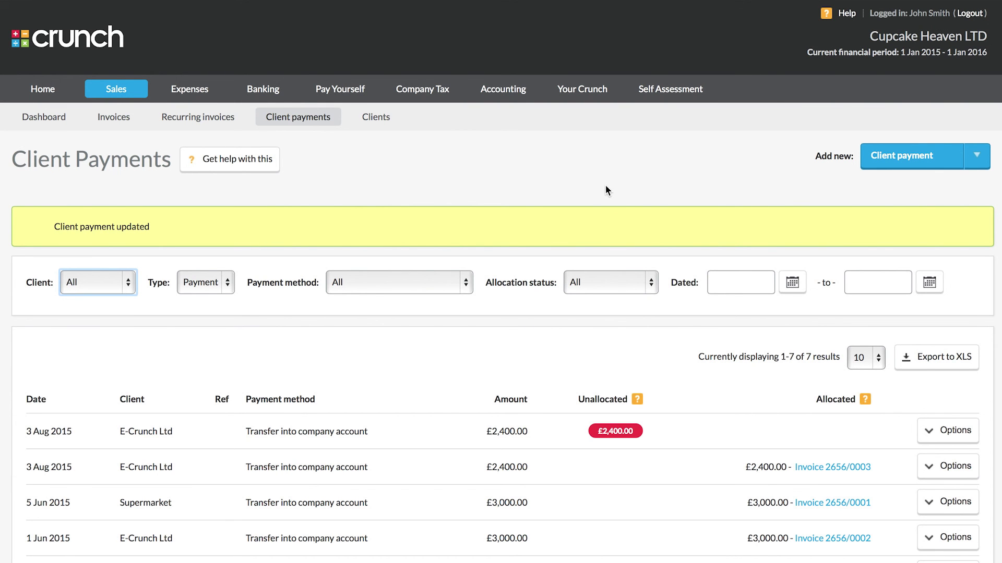
# Open the sales dashboard.
pyautogui.click(48, 120)
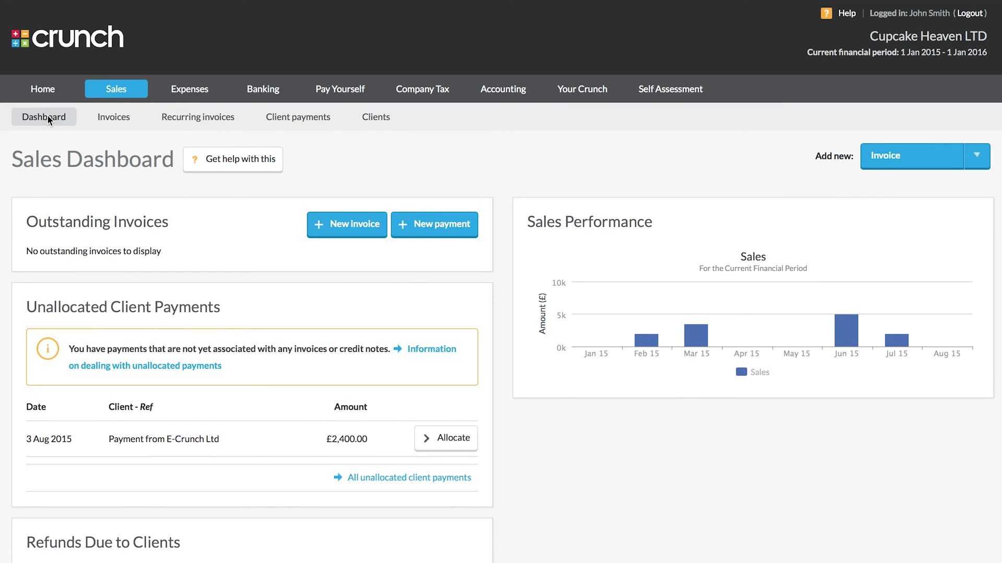